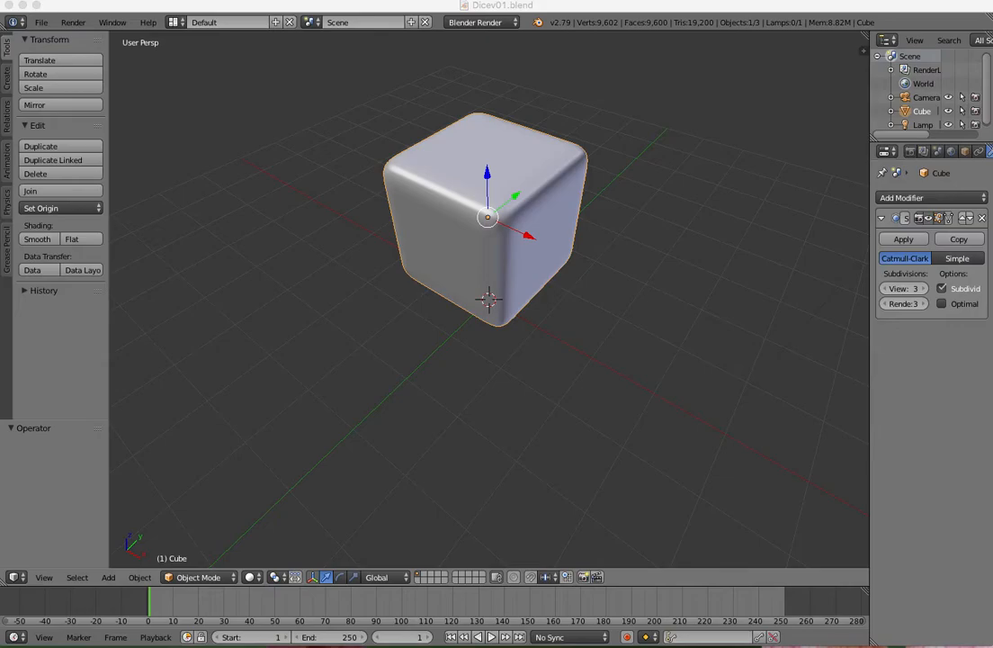
Switch to Preview, examine the whole dice layout in CubeMap.png, and return to Blender.
key(super+Tab)
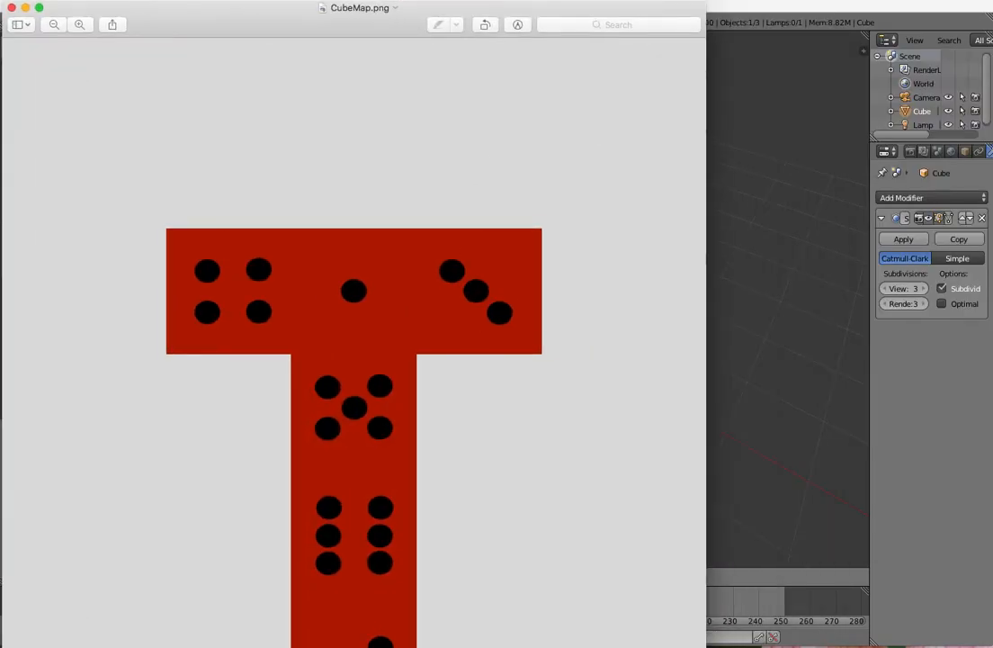
drag(706, 645, 774, 563)
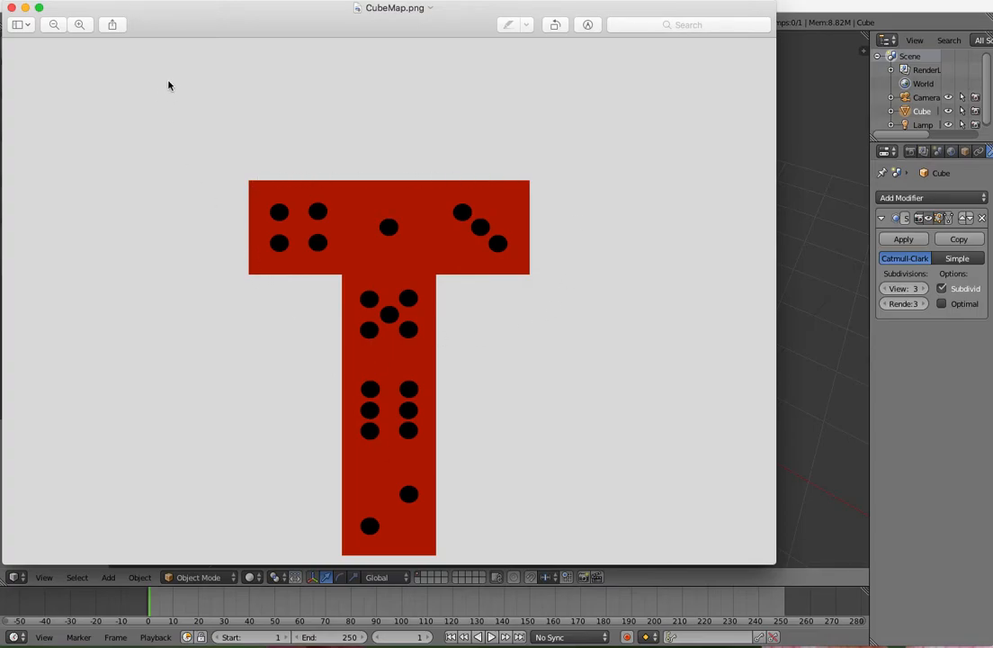
double_click(232, 19)
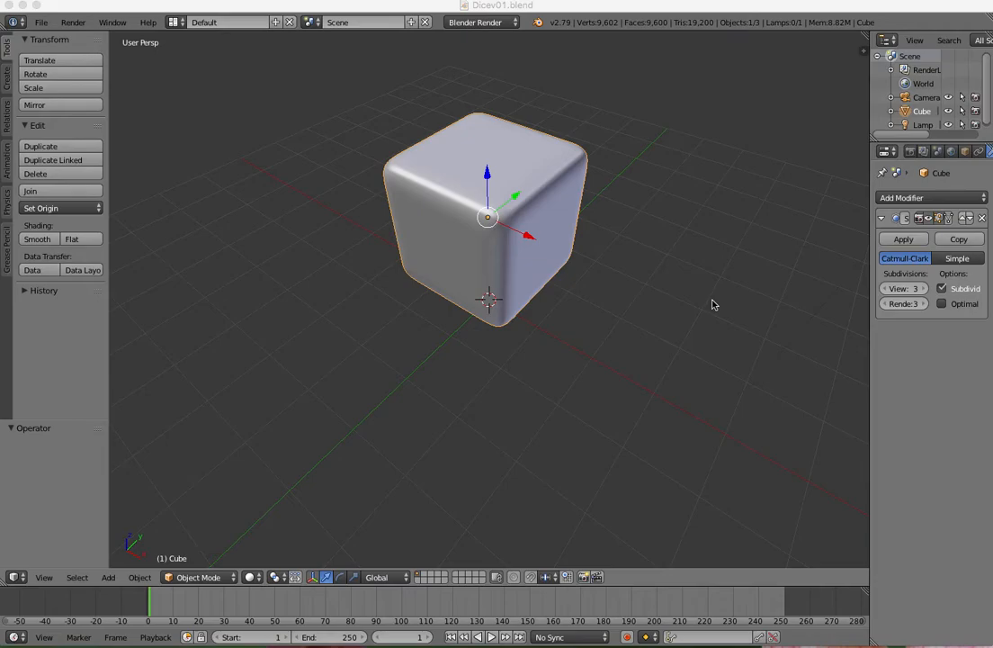
click(453, 8)
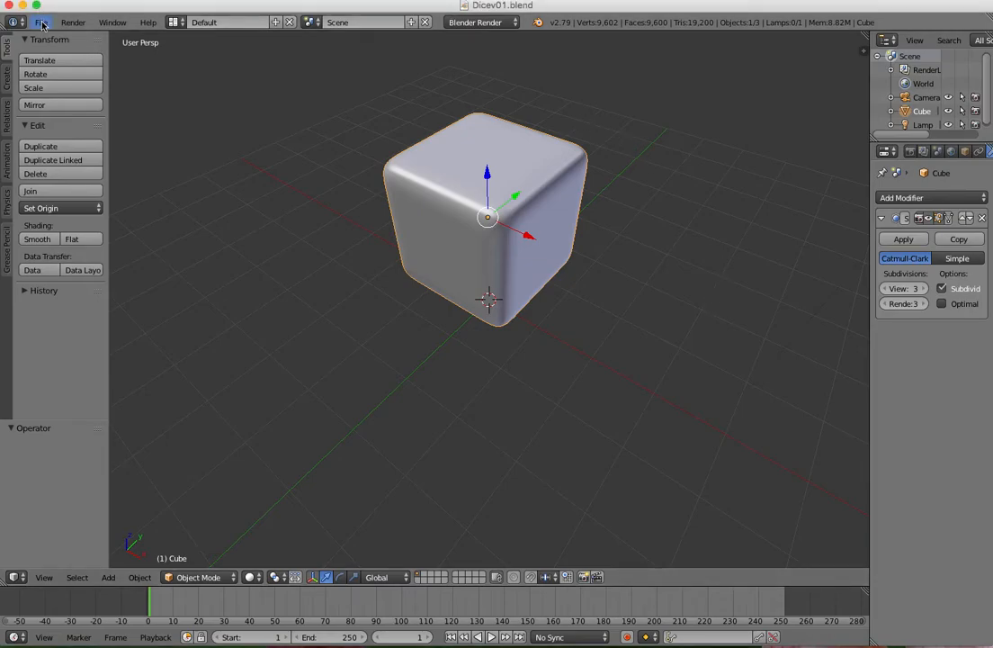
Save the current file, save a new version as Dicev02.blend in the Dice3D folder, and check that folder's contents.
click(42, 21)
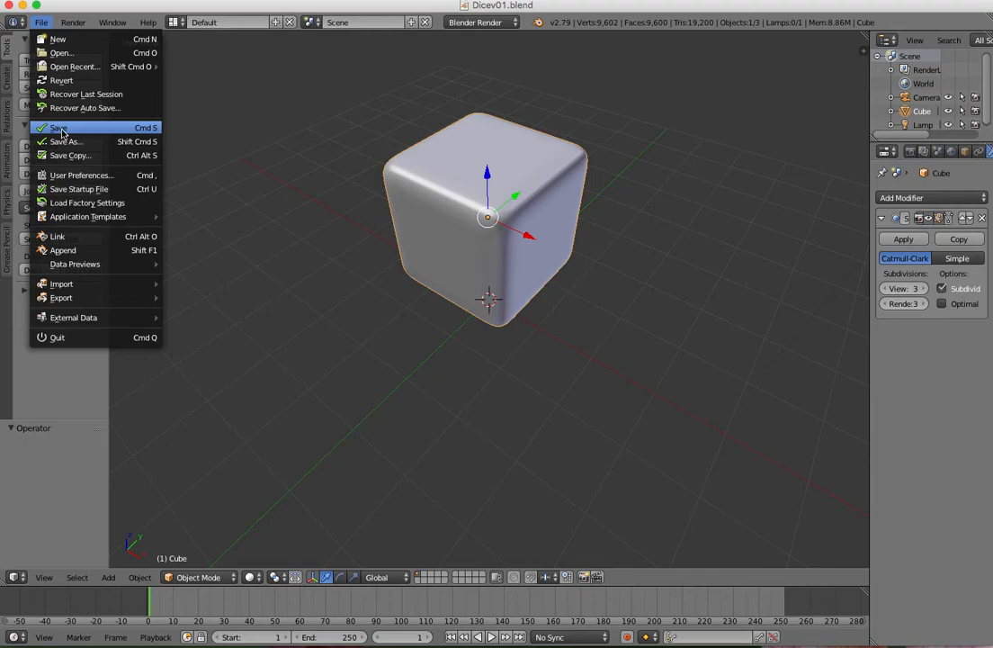
click(62, 133)
click(42, 22)
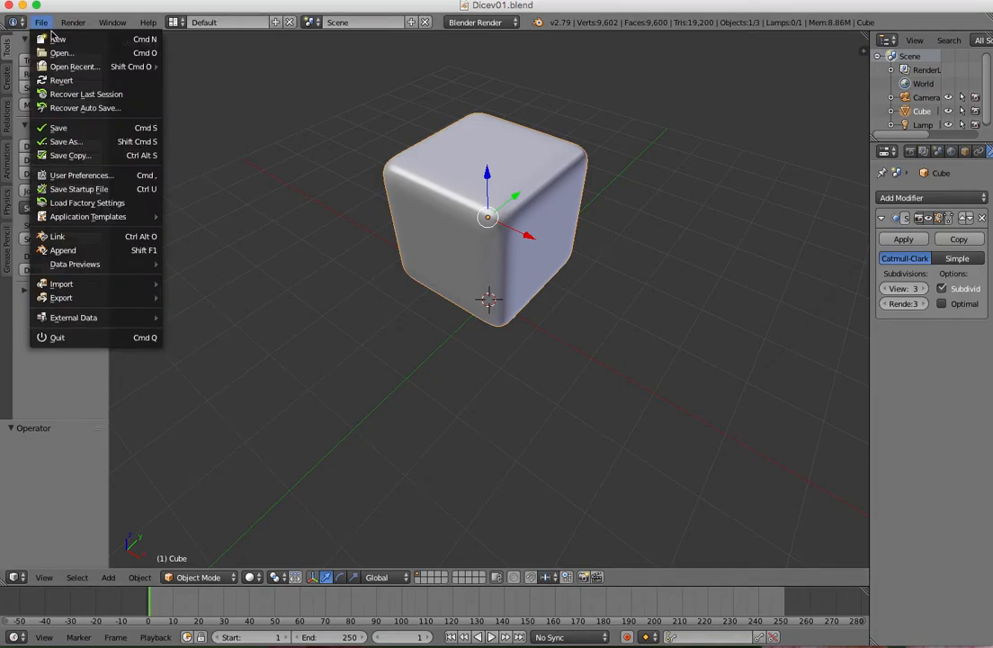
click(67, 142)
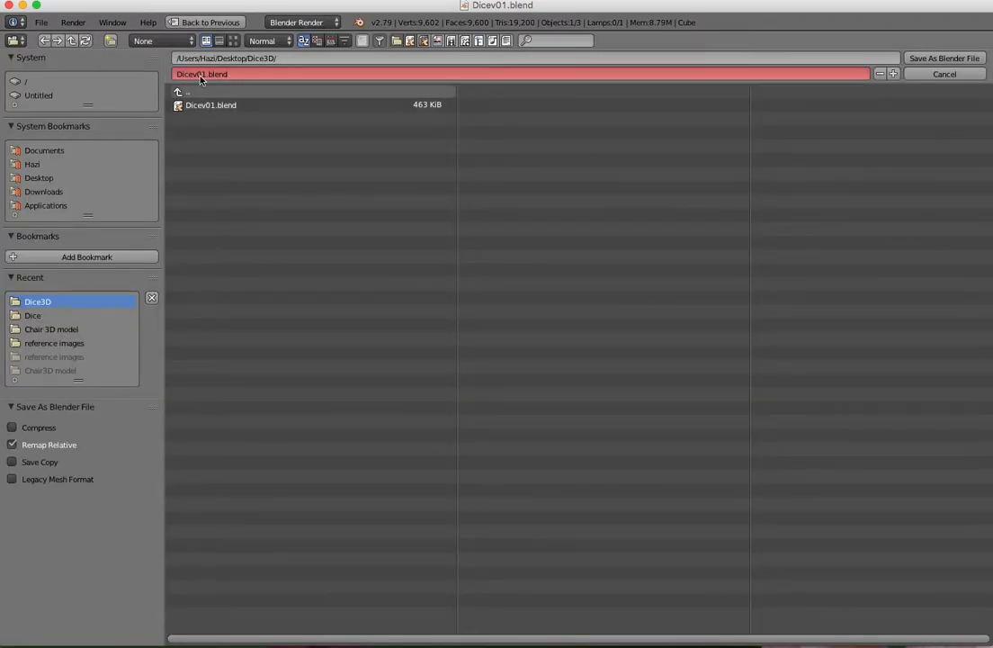
click(893, 75)
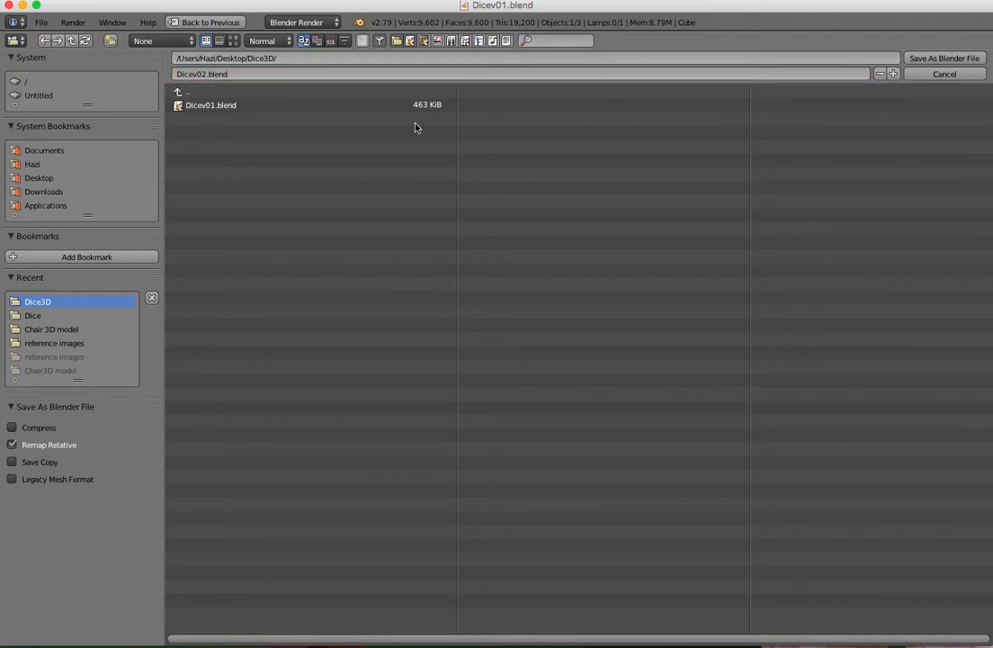
click(966, 59)
drag(992, 91, 601, 111)
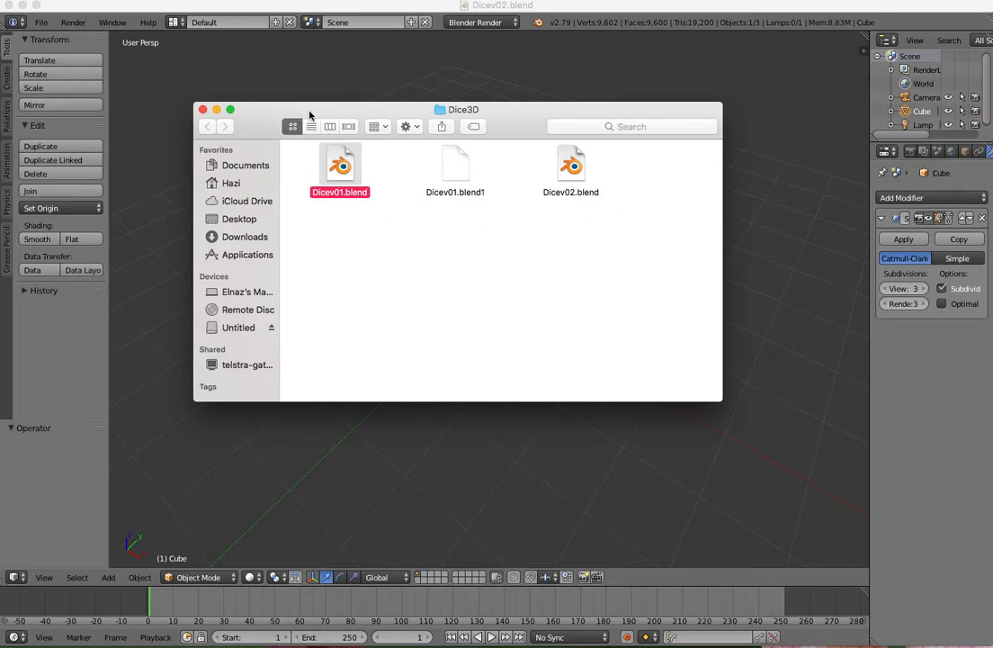
drag(308, 115, 992, 106)
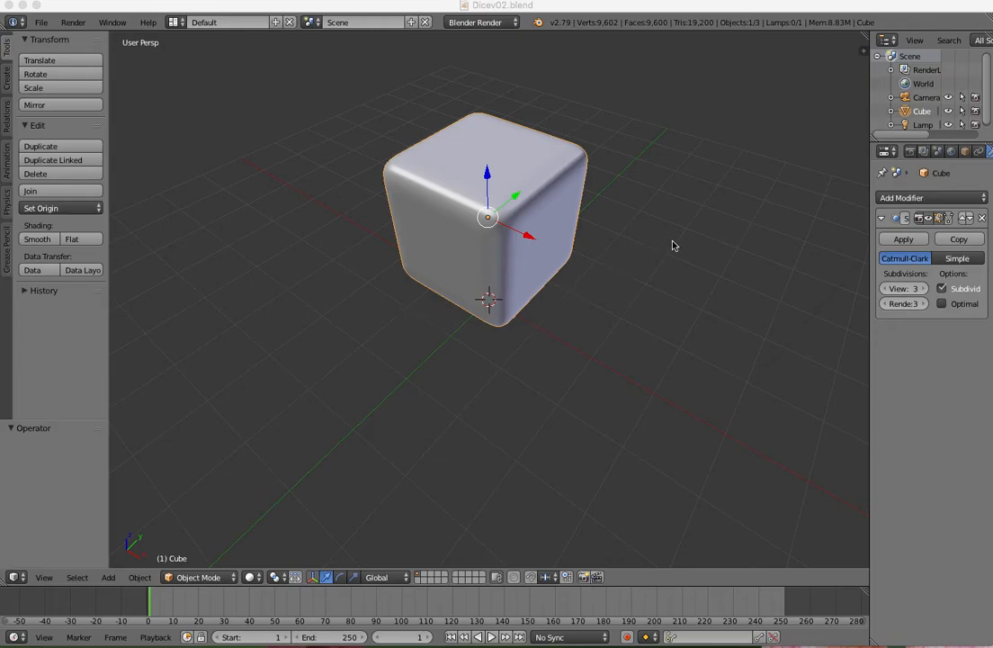
In Edit Mode, clear the selection and select three of the four border edges of the cube's top face.
click(214, 580)
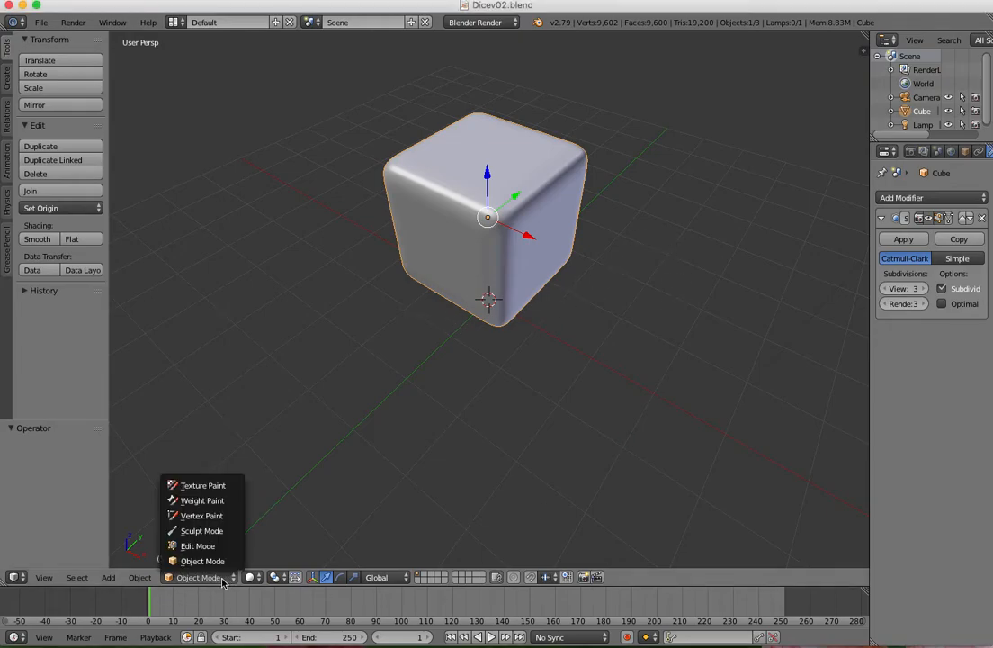
click(200, 546)
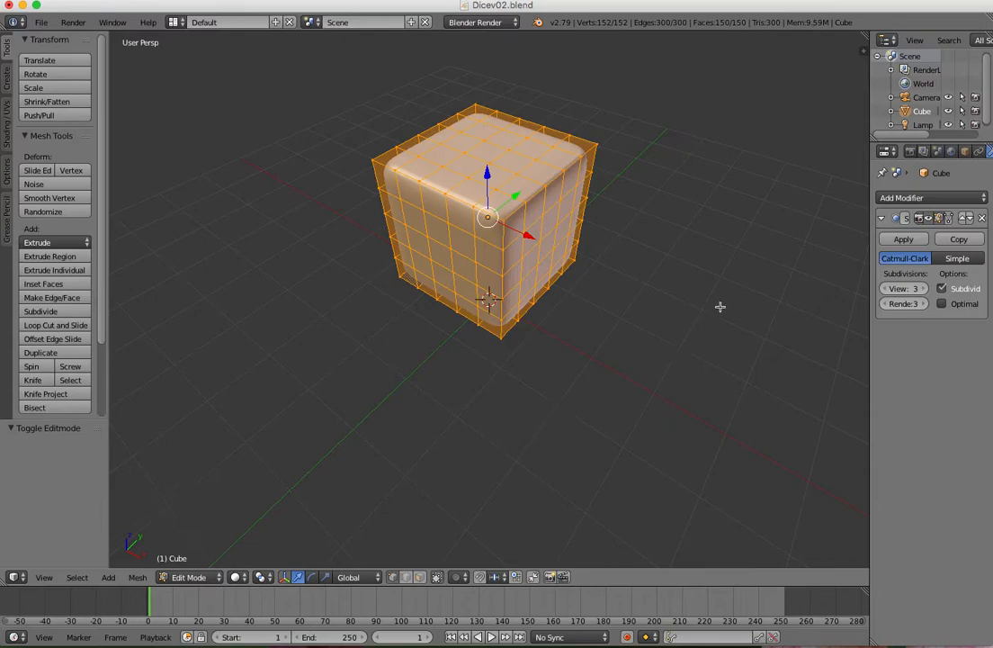
key(a)
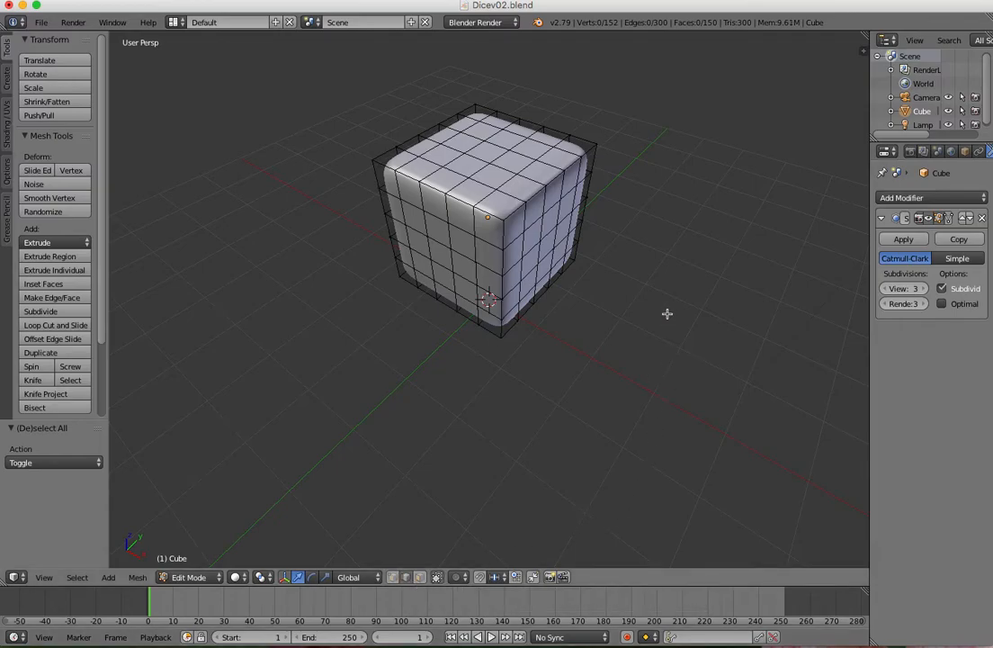
alt+right_click(423, 175)
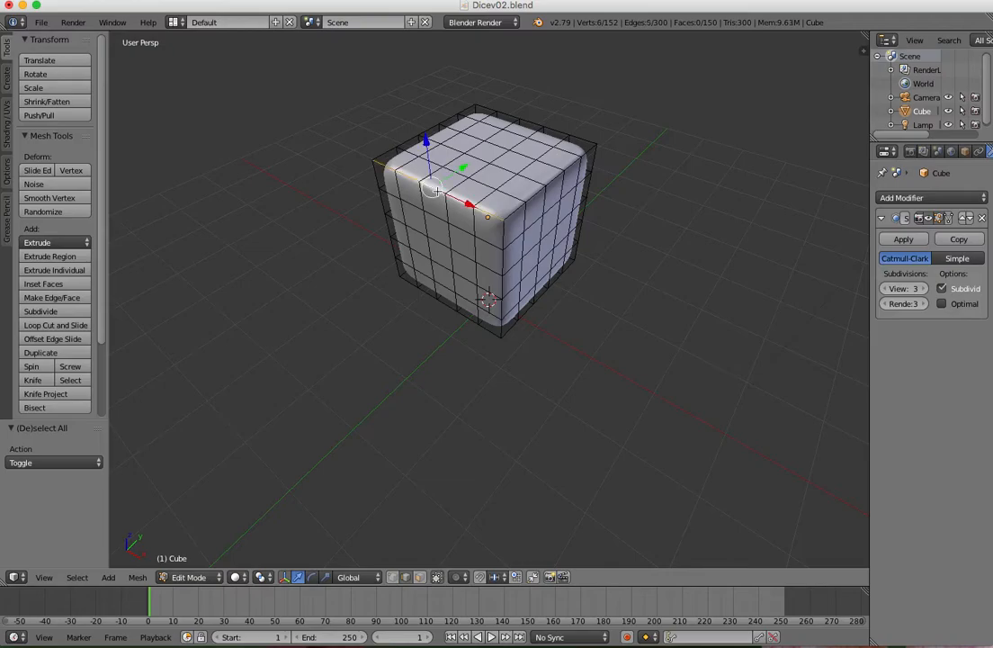
scroll(658, 148, up, 3)
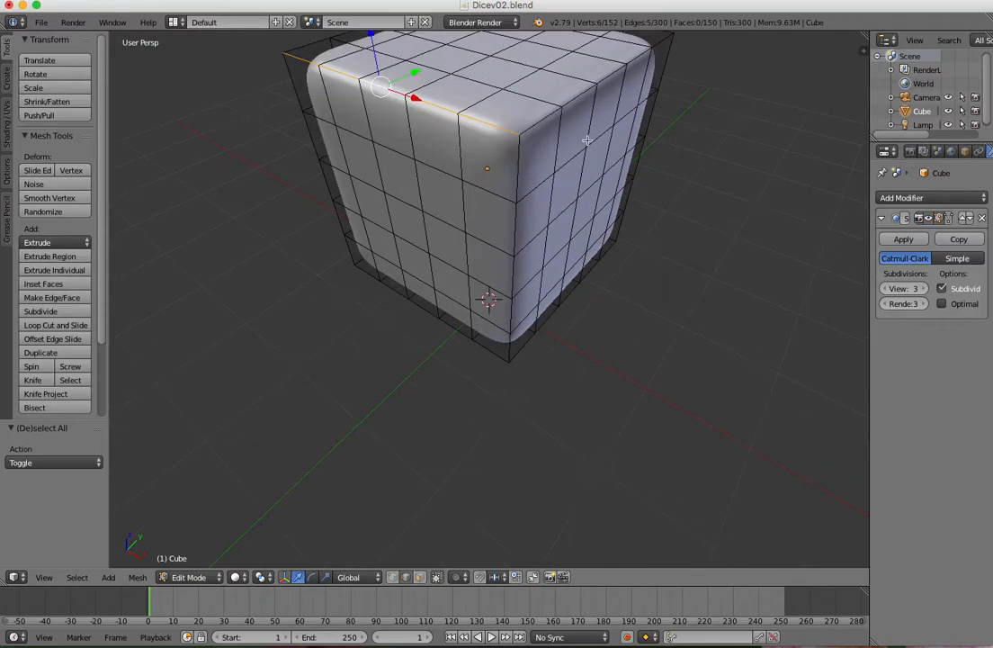
scroll(658, 152, down, 1)
shift+scroll(657, 152, up, 5)
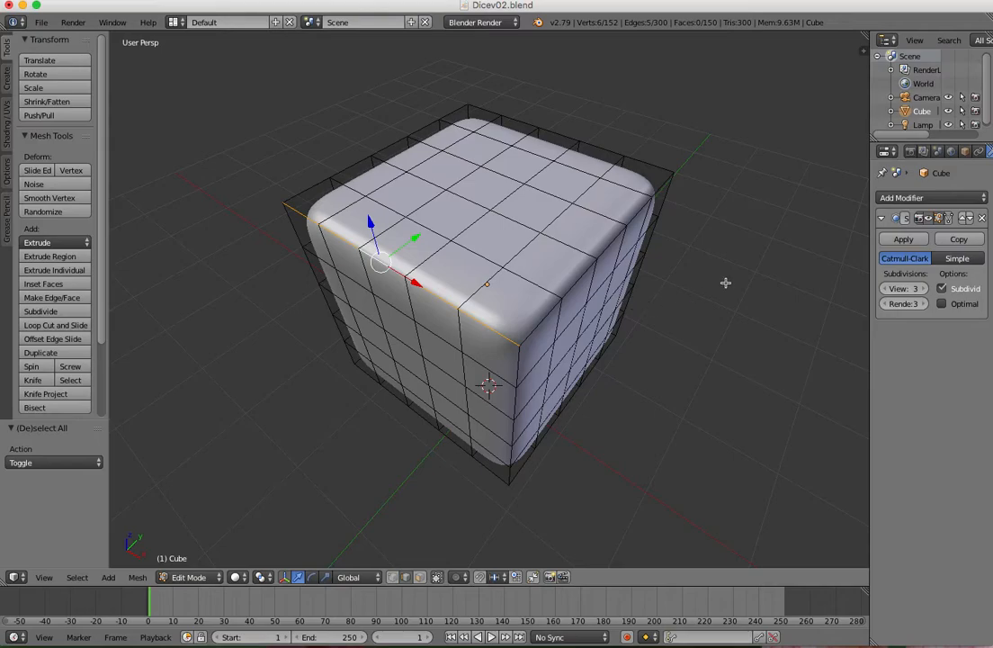
alt+shift+right_click(583, 276)
alt+shift+right_click(535, 132)
Add two vertical corner edges and two opposite bottom border edges of the cube to the selection.
middle_drag(667, 138, 505, 132)
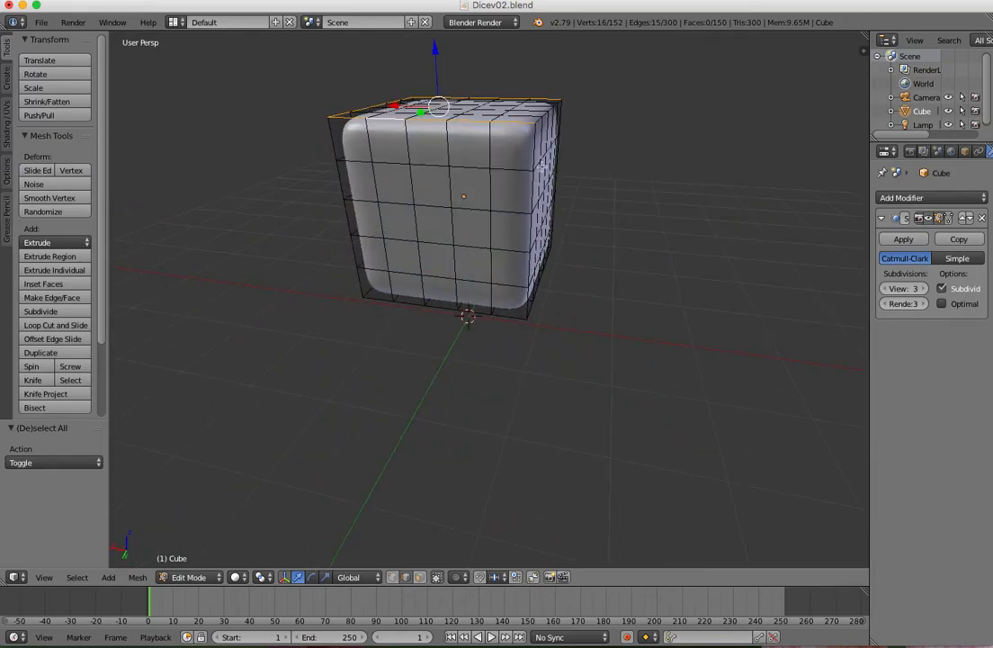
alt+shift+right_click(461, 156)
alt+shift+right_click(508, 316)
middle_drag(664, 278, 417, 254)
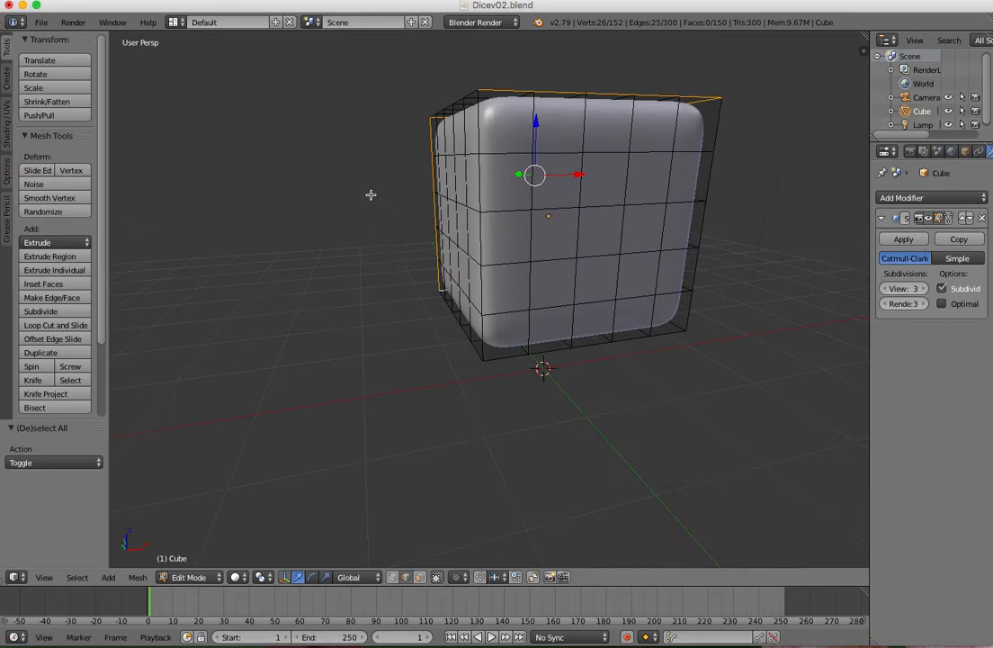
alt+shift+right_click(482, 185)
alt+shift+right_click(554, 348)
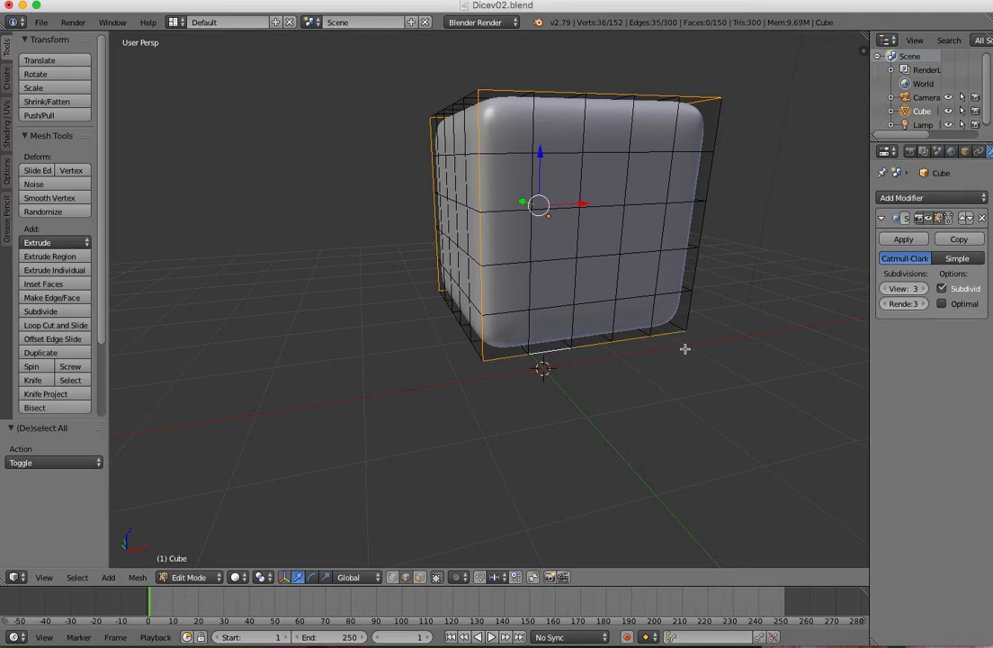
Mark the selected cube edges as UV seams.
middle_drag(734, 281, 254, 315)
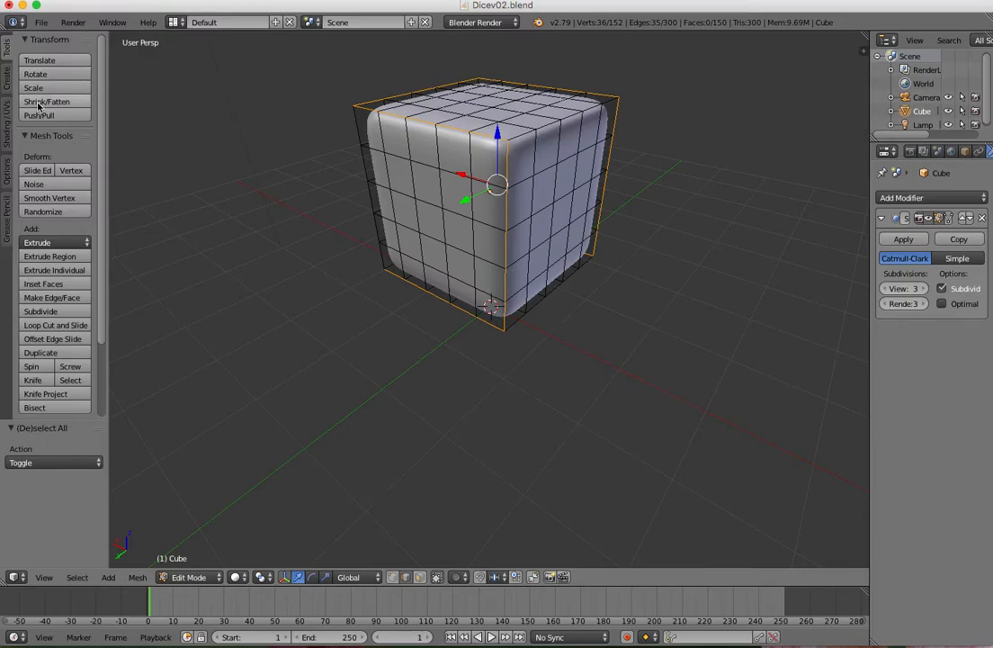
click(5, 136)
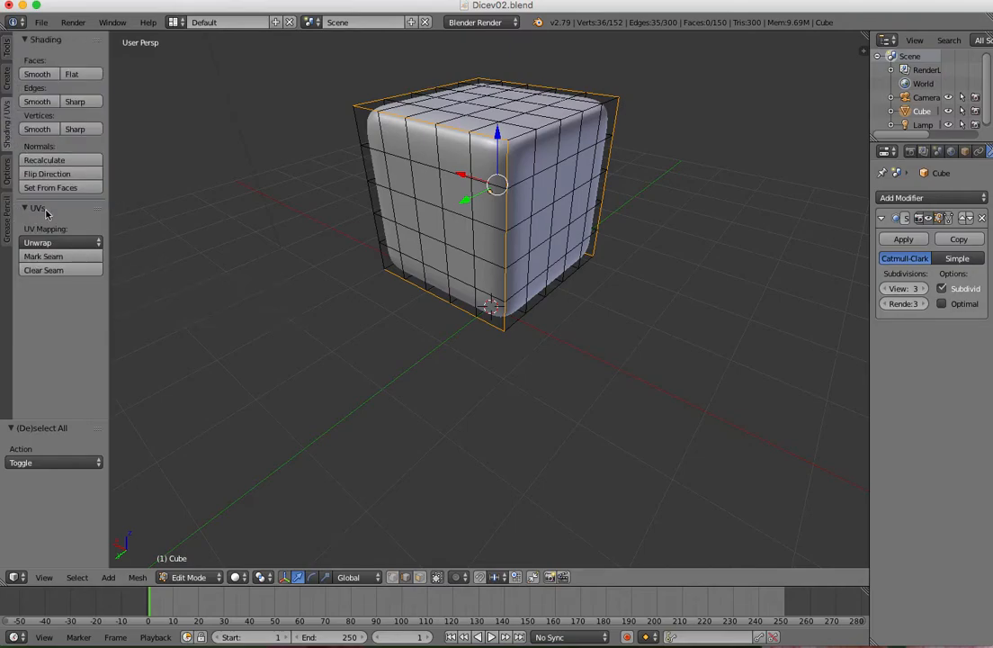
click(27, 243)
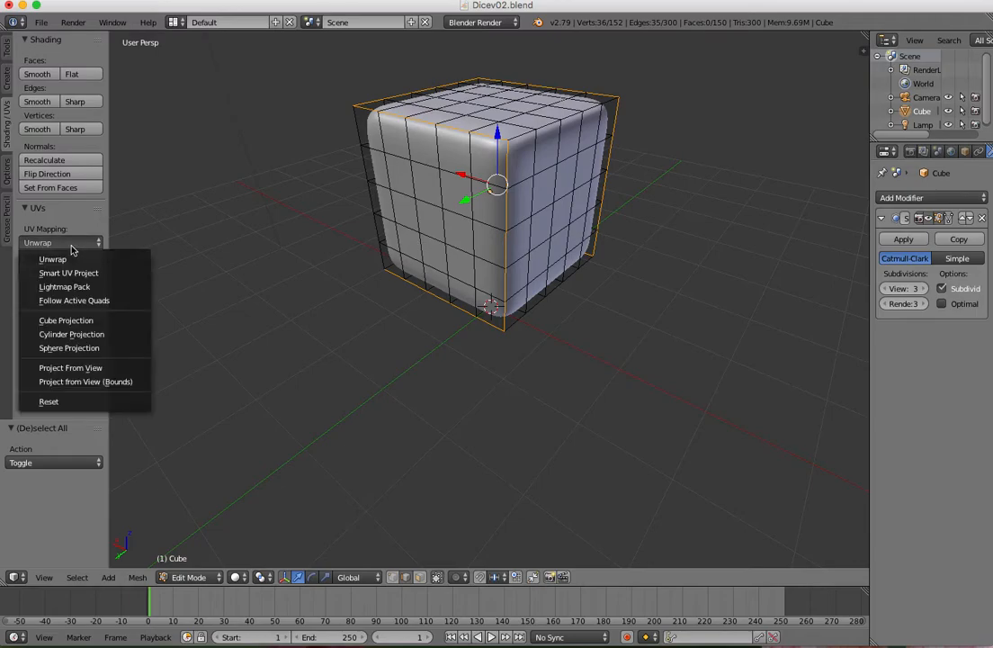
click(72, 259)
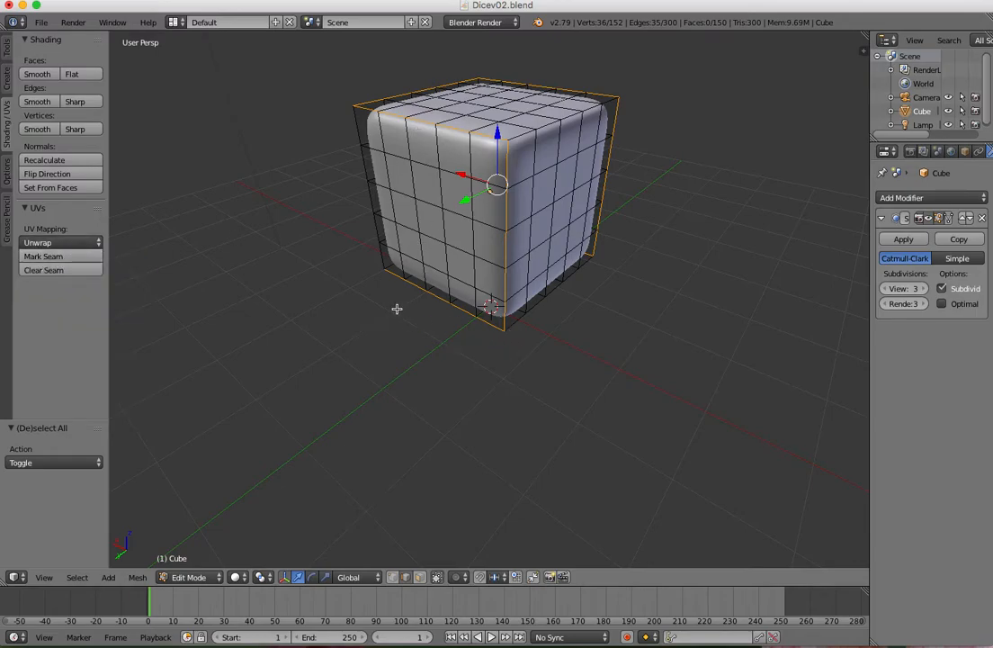
click(44, 256)
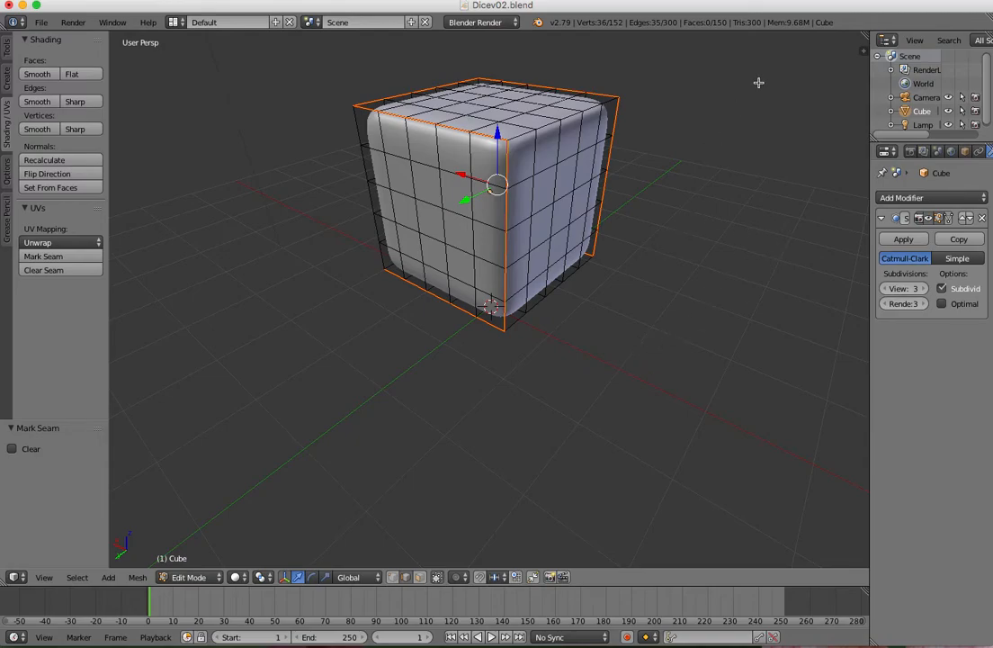
Split the 3D view into two side-by-side areas and hide the tool shelf in both.
drag(867, 36, 420, 52)
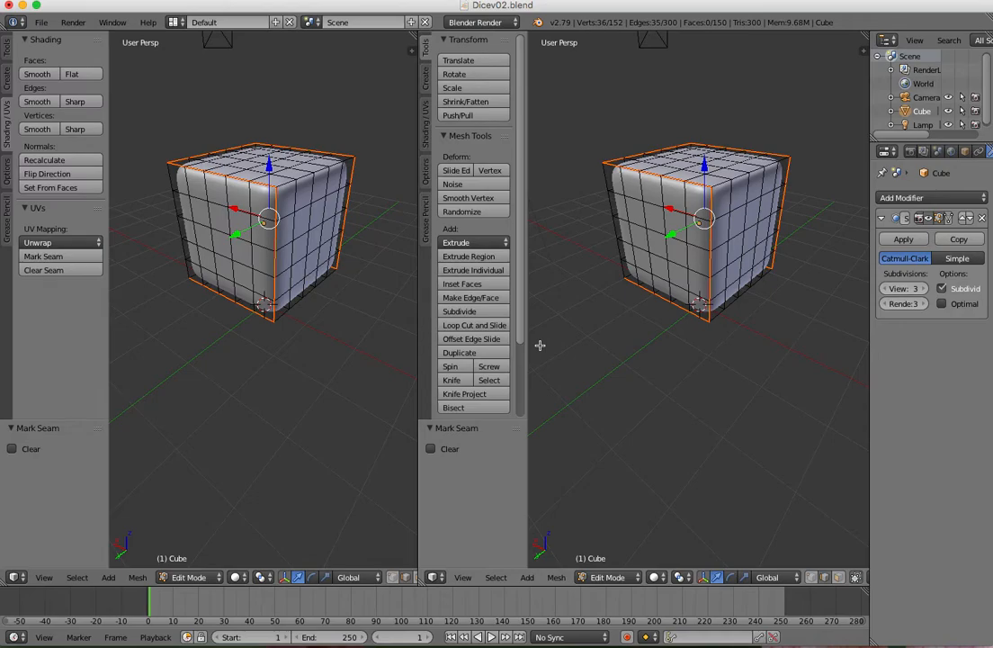
key(t)
click(162, 343)
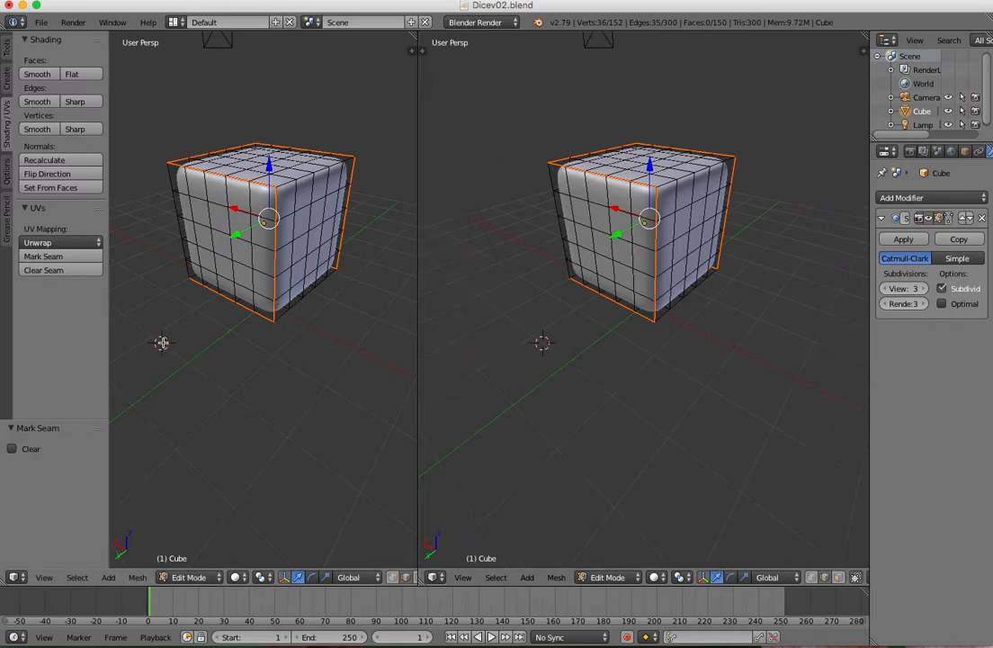
key(t)
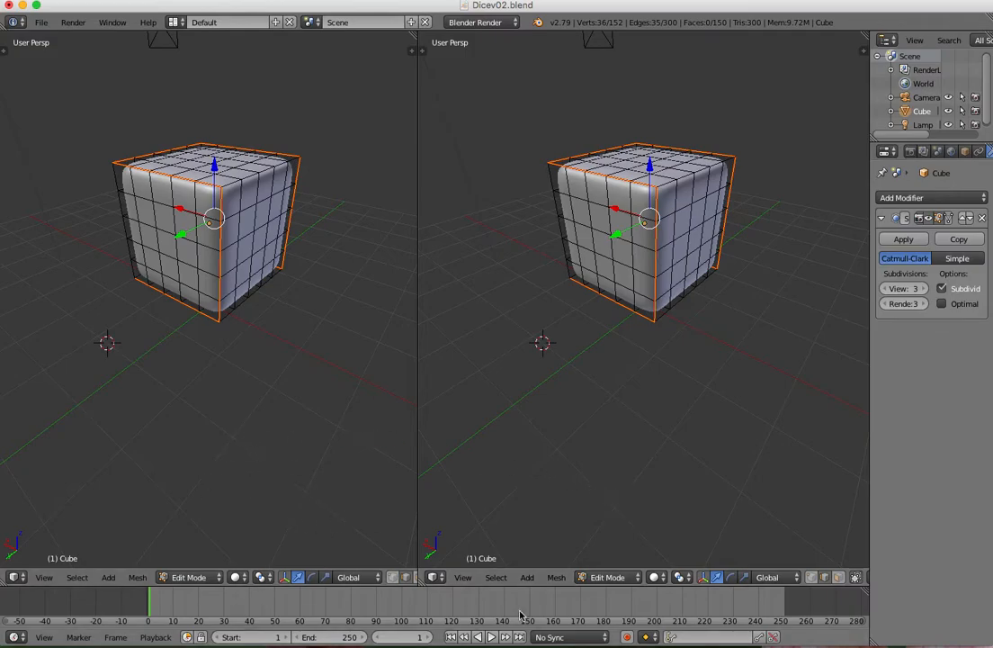
Change the new area beside the 3D view into a UV/Image Editor.
click(437, 577)
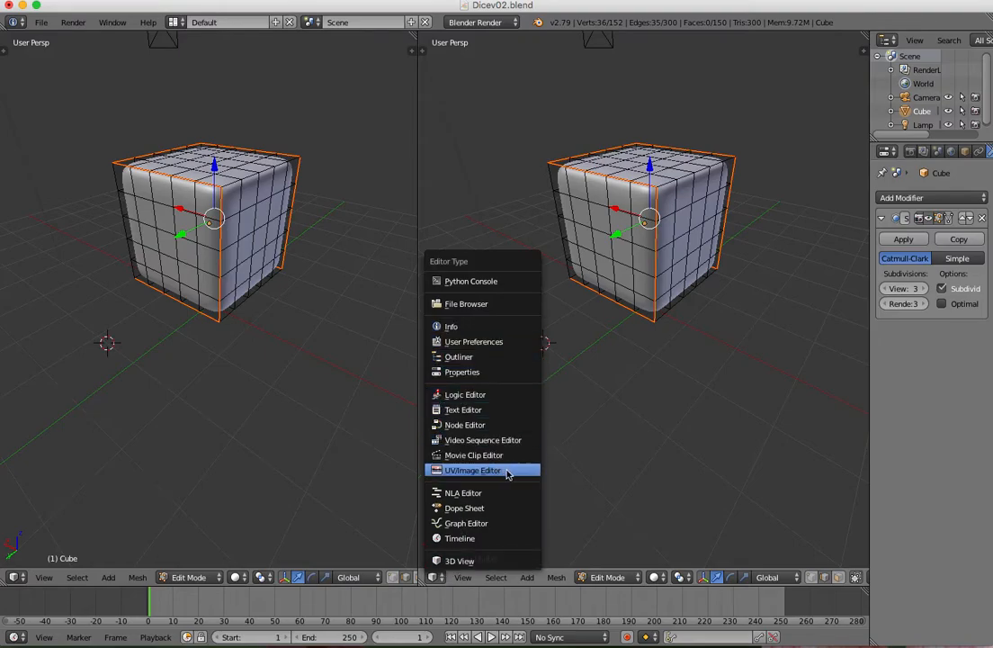
click(472, 471)
scroll(616, 412, up, 3)
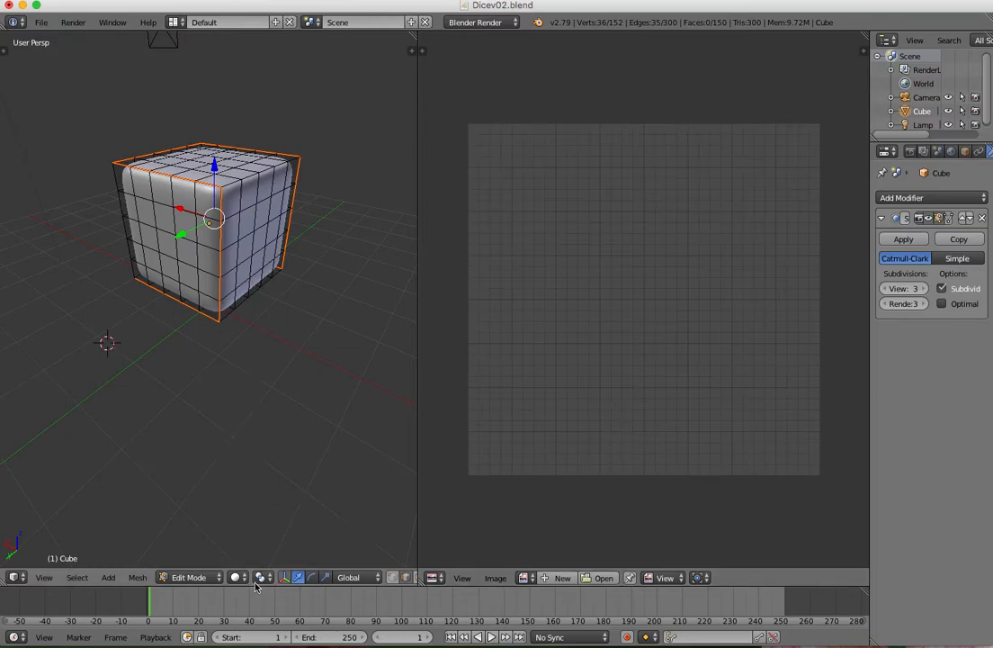
Switch to face selection, select every face of the cube and unwrap the mesh along its seams.
drag(416, 580, 420, 577)
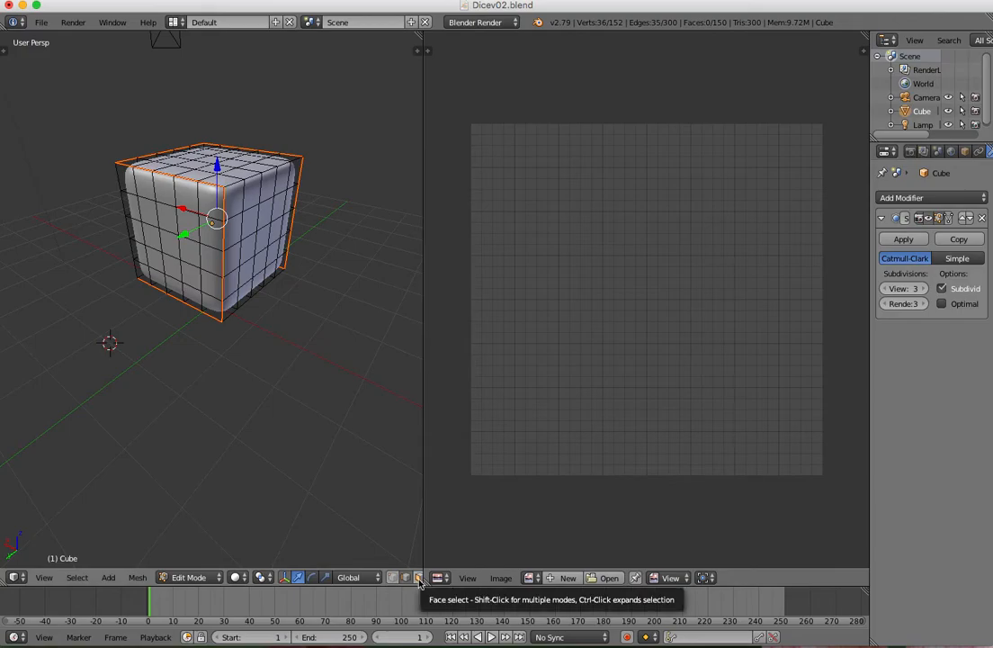
click(418, 578)
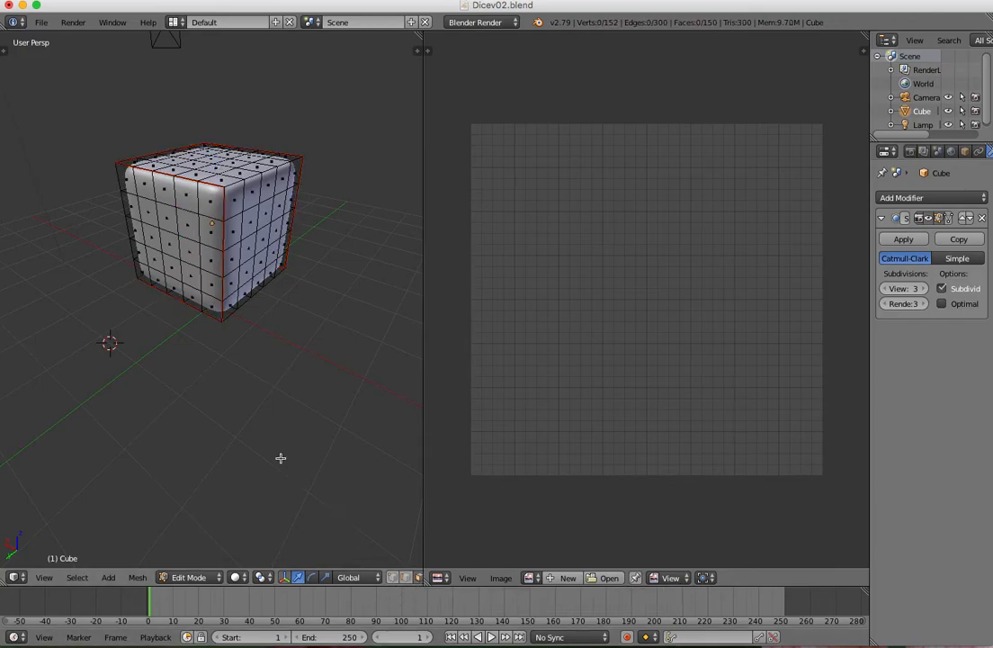
key(a)
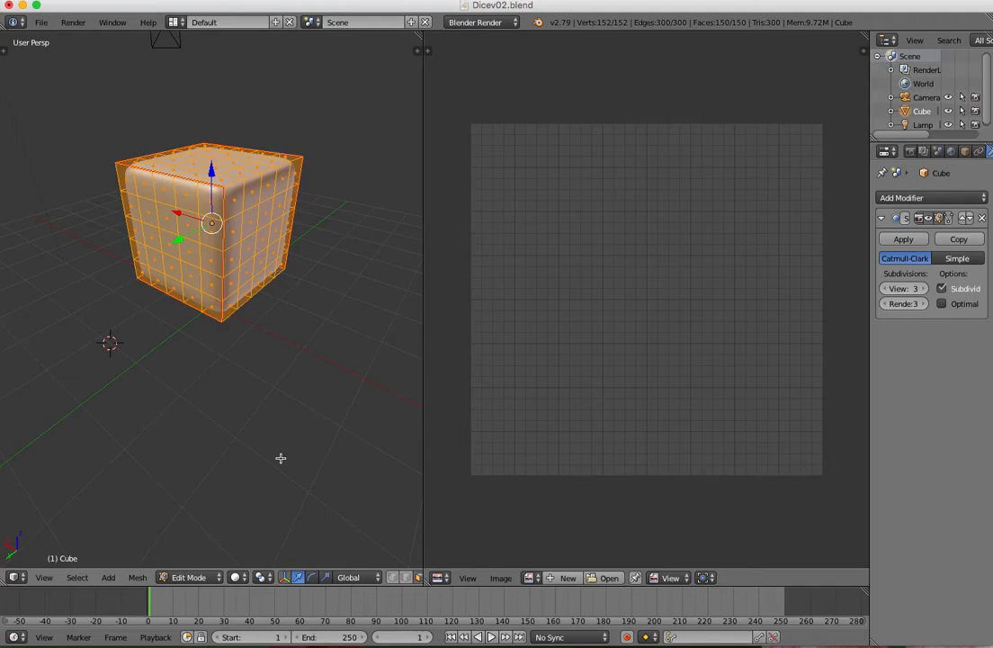
key(u)
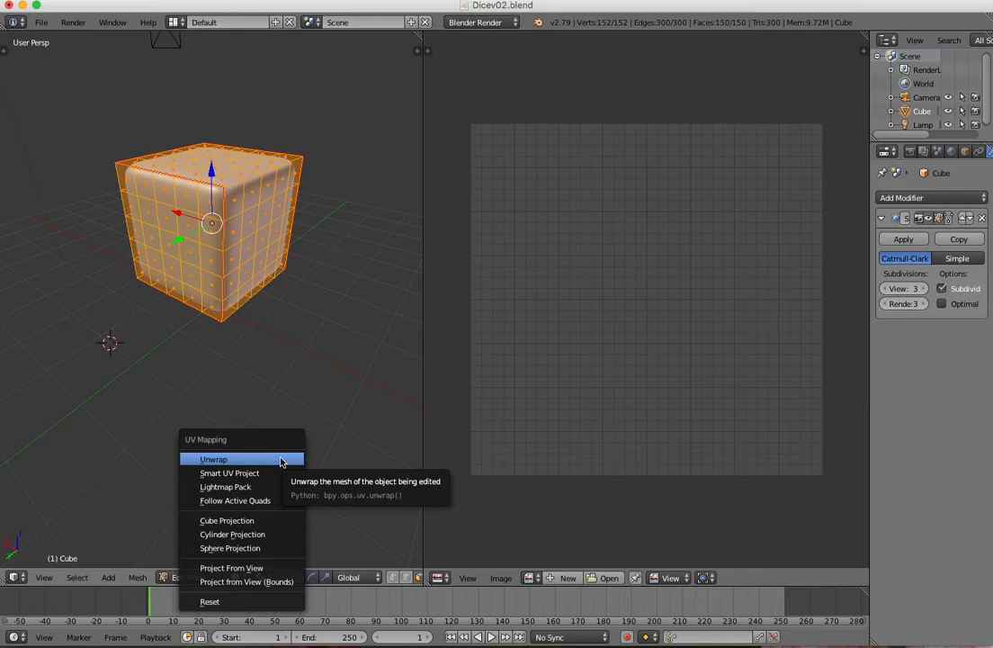
click(280, 460)
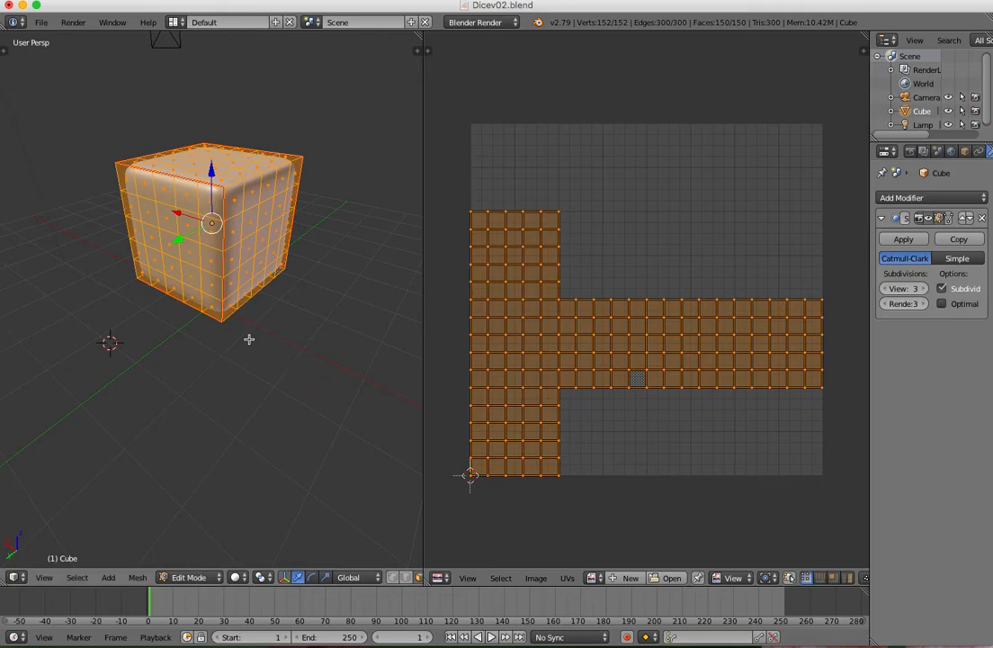
Rotate the unwrapped UV layout by 90 degrees and scale it uniformly to about 0.74 so the T fits the image area.
key(r)
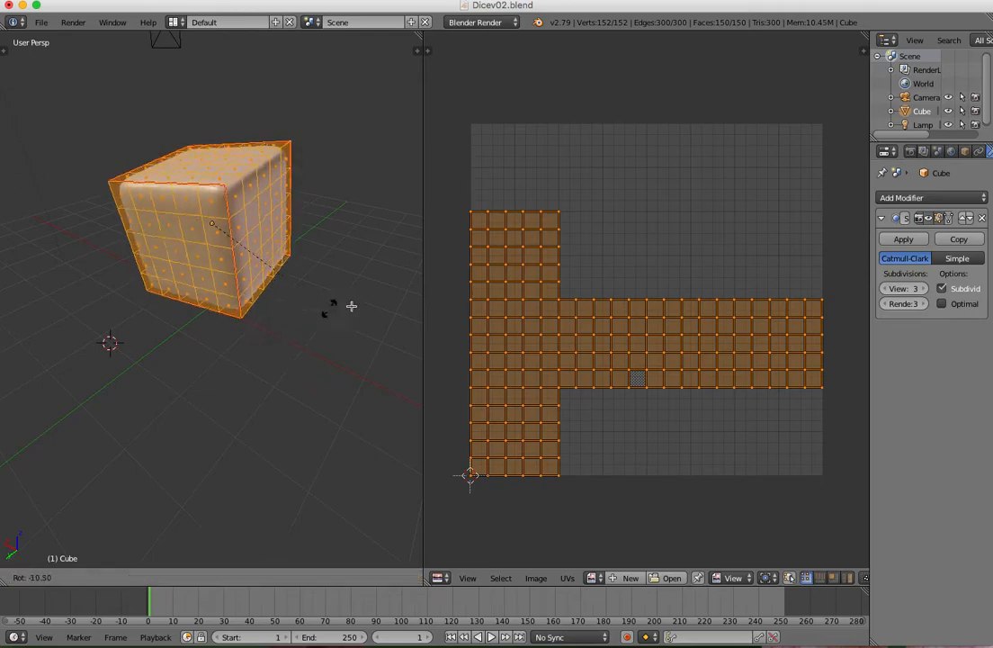
key(Escape)
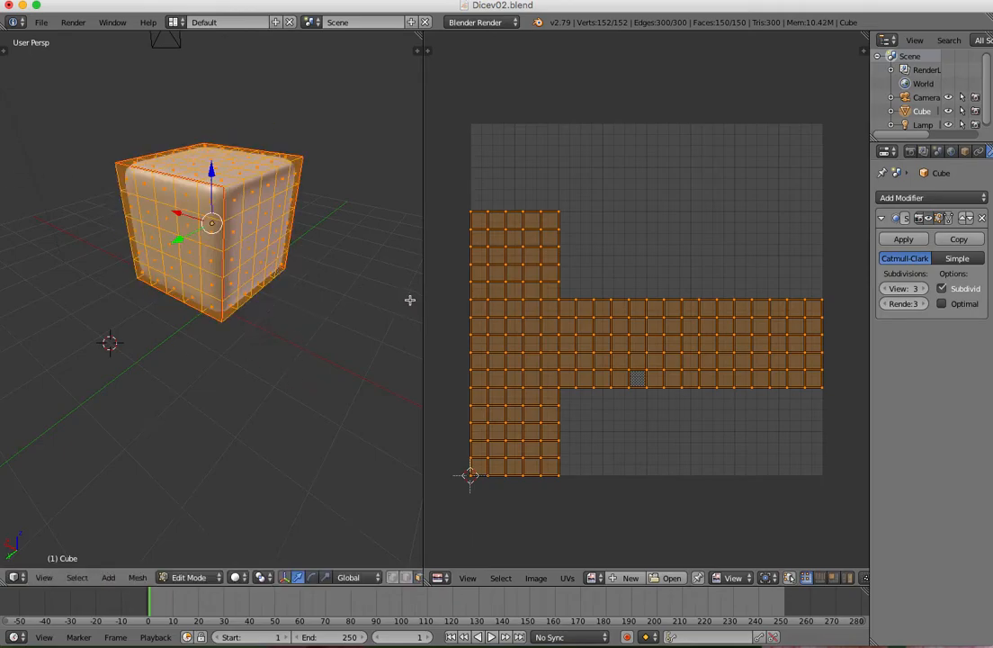
click(784, 106)
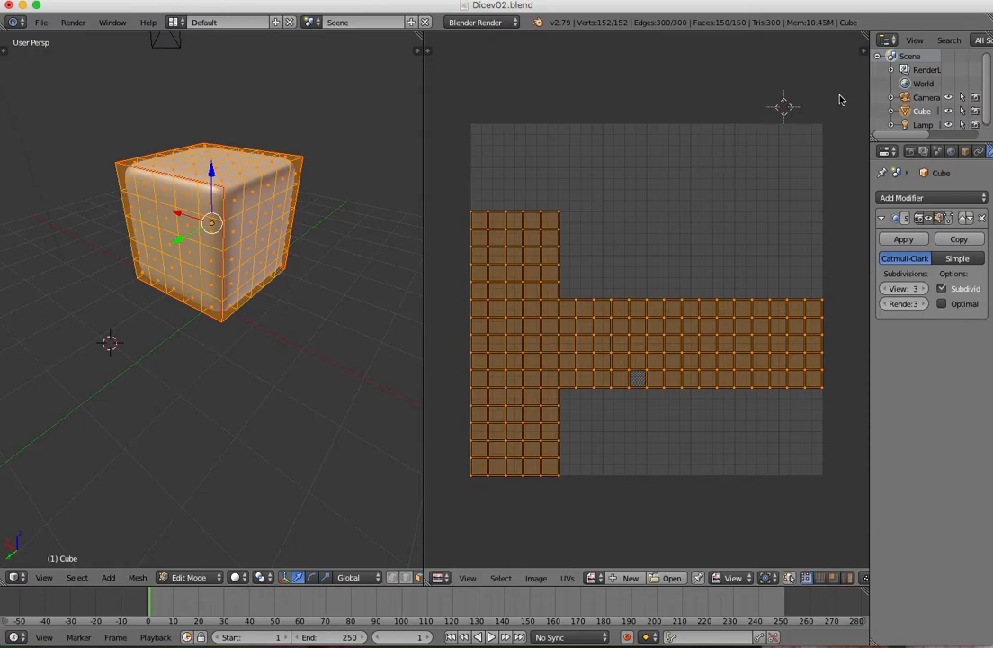
key(r)
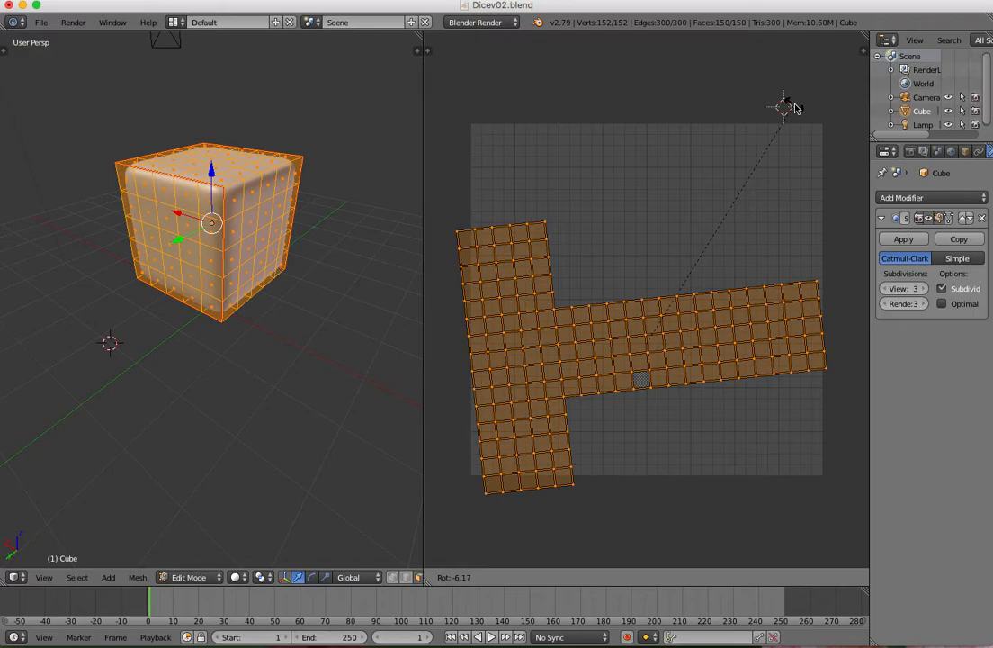
text(90)
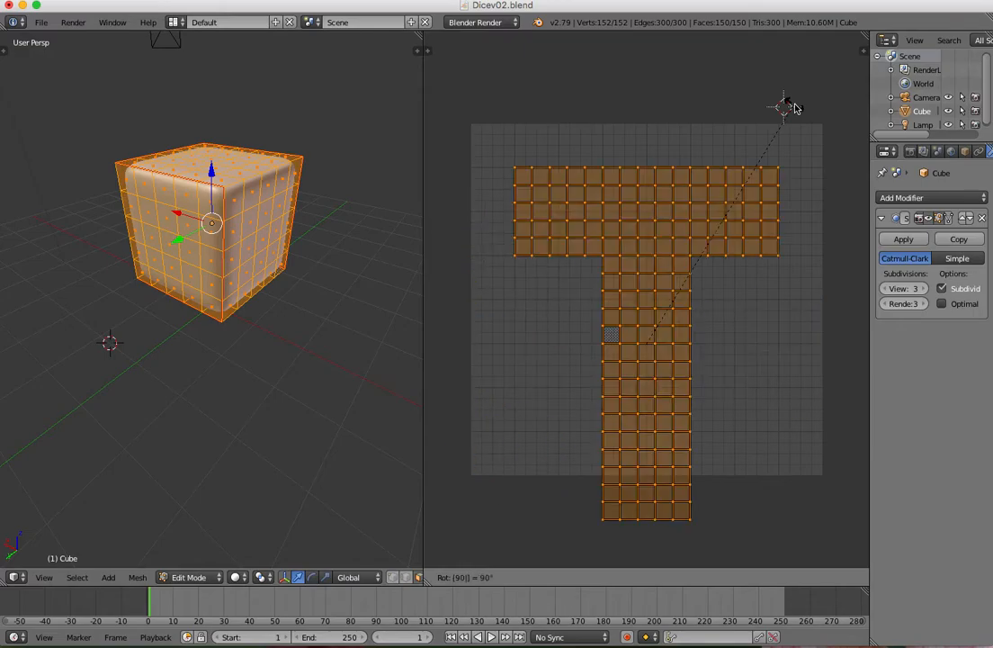
key(Return)
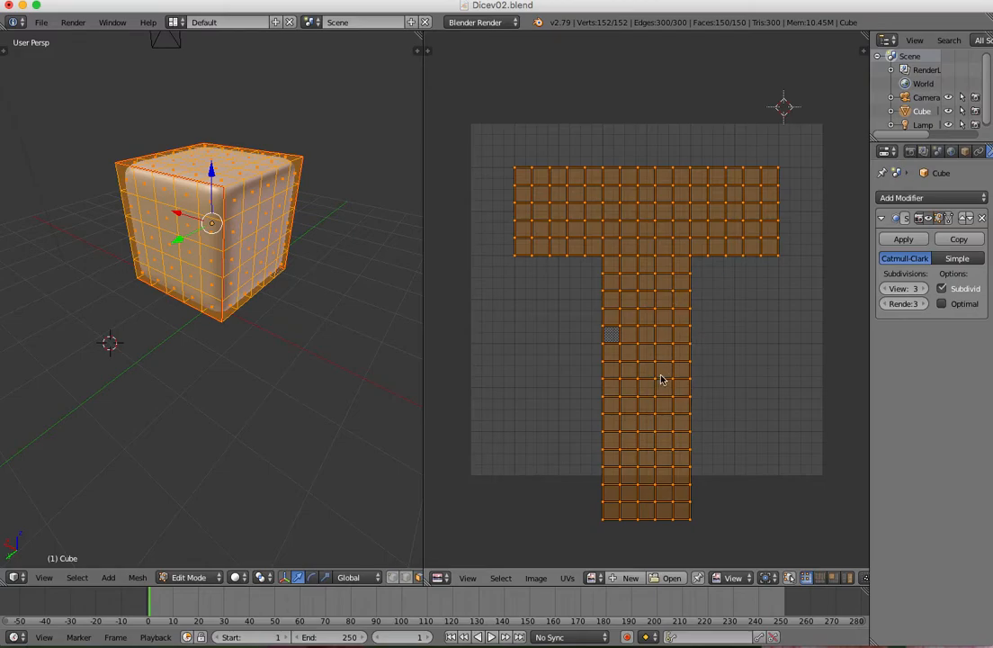
key(s)
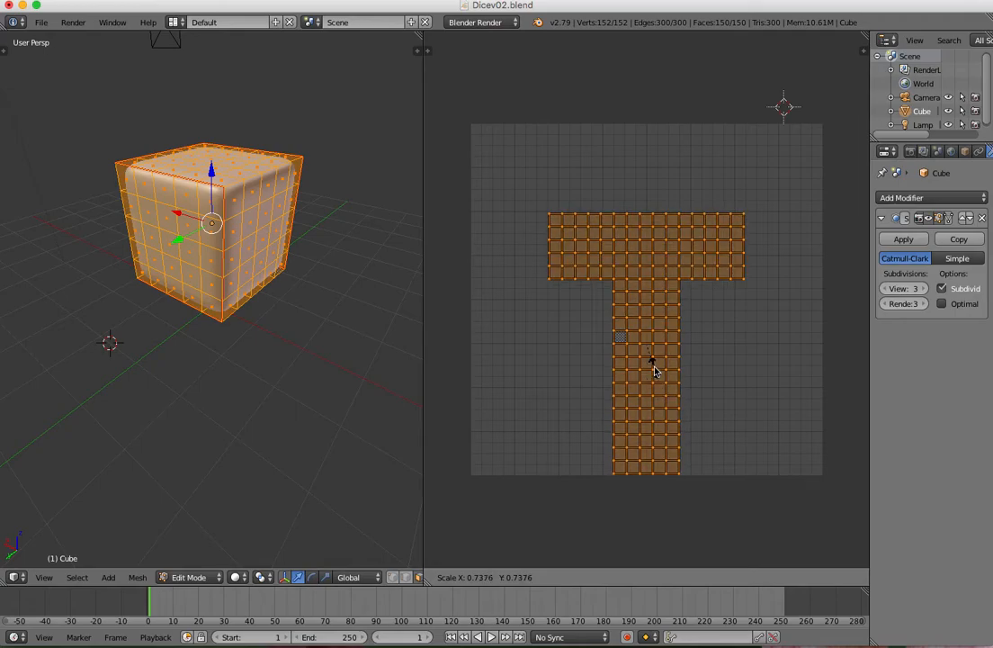
click(654, 370)
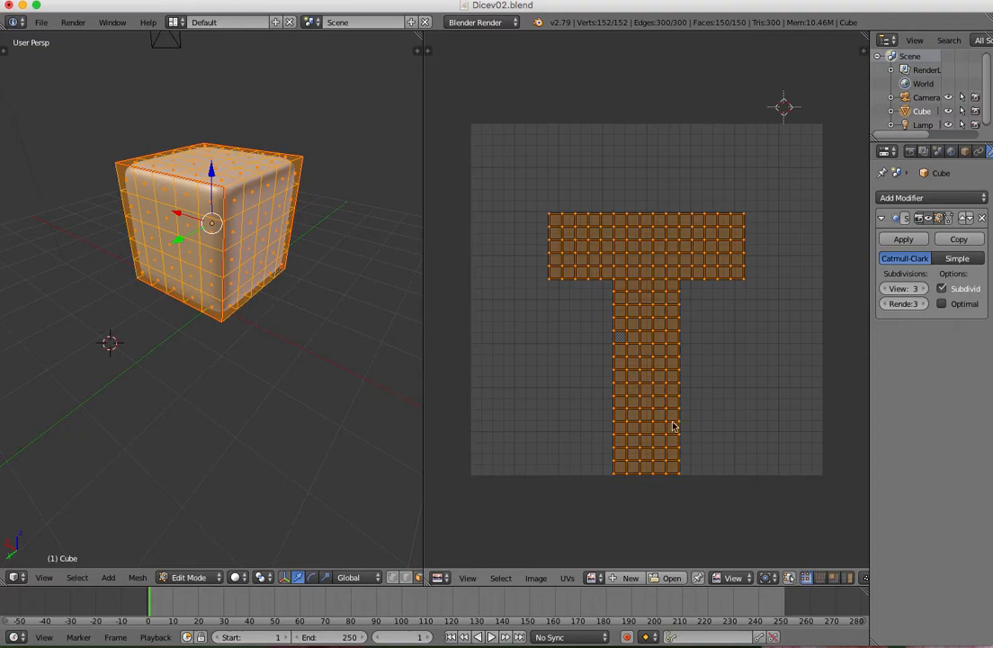
Export the UV layout as DiceMap.png into the Dice3D folder.
click(568, 580)
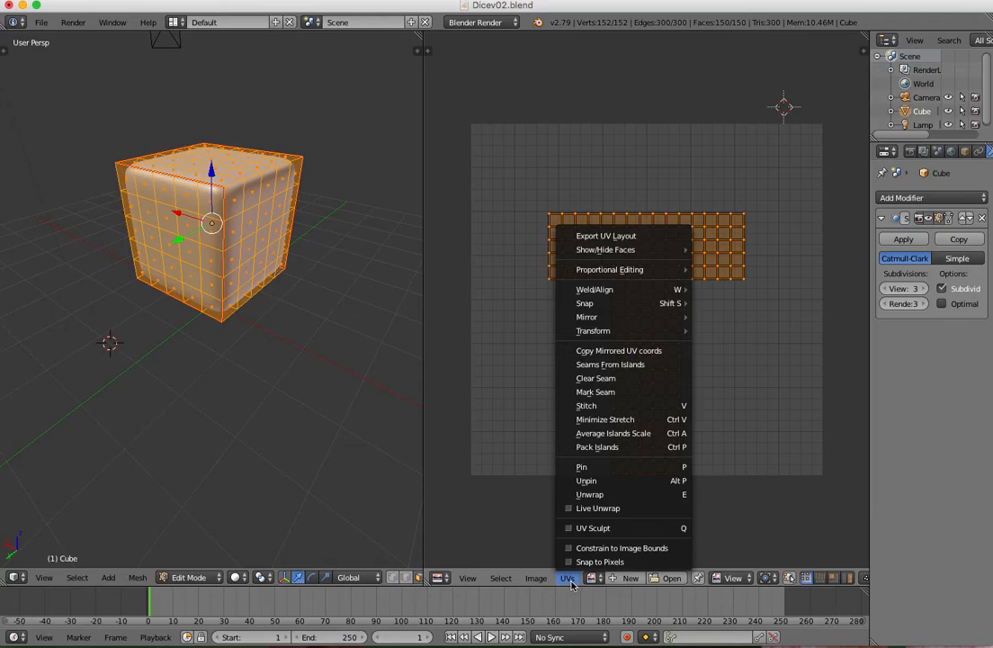
click(569, 579)
click(629, 237)
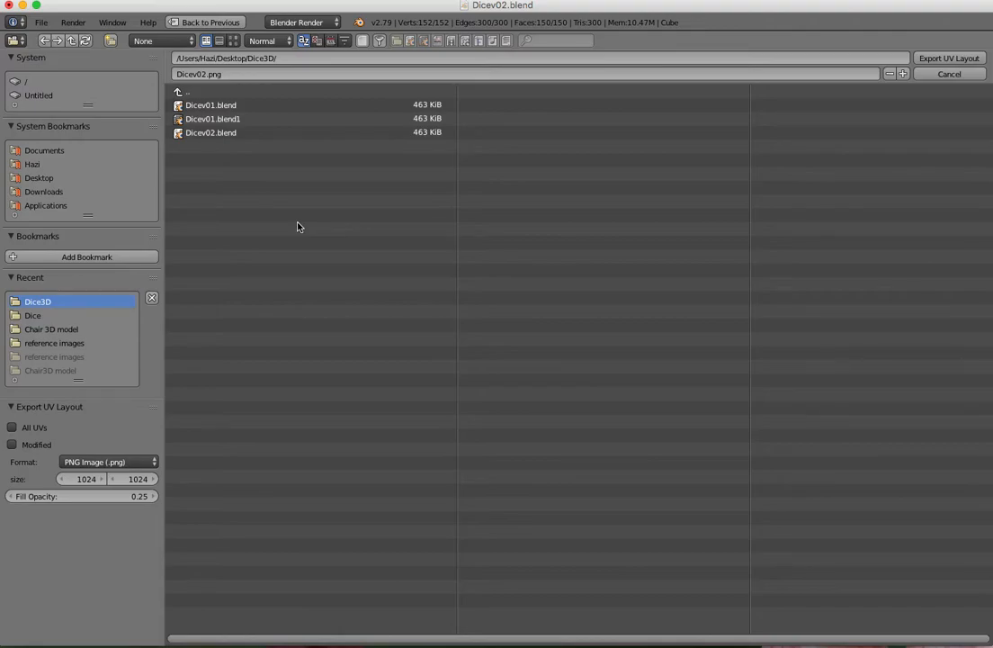
click(191, 76)
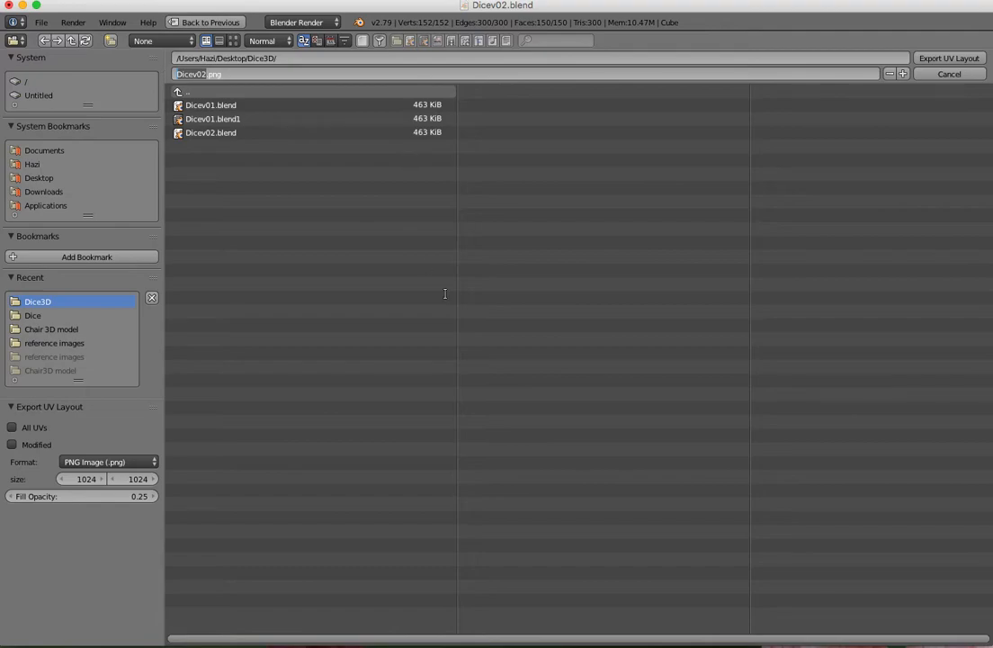
text(DiceMap)
click(956, 60)
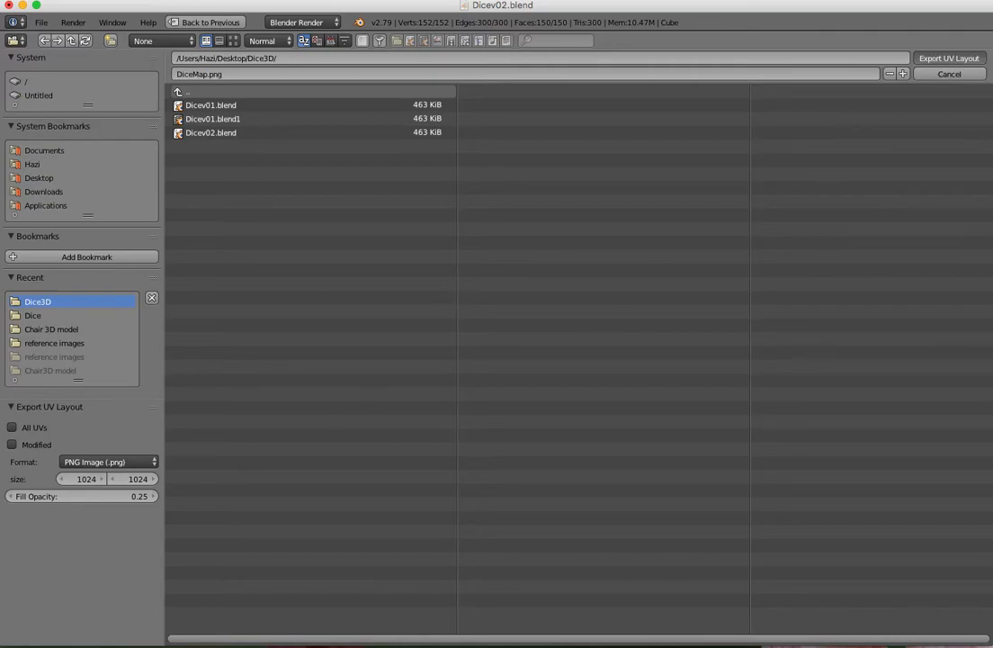
click(955, 60)
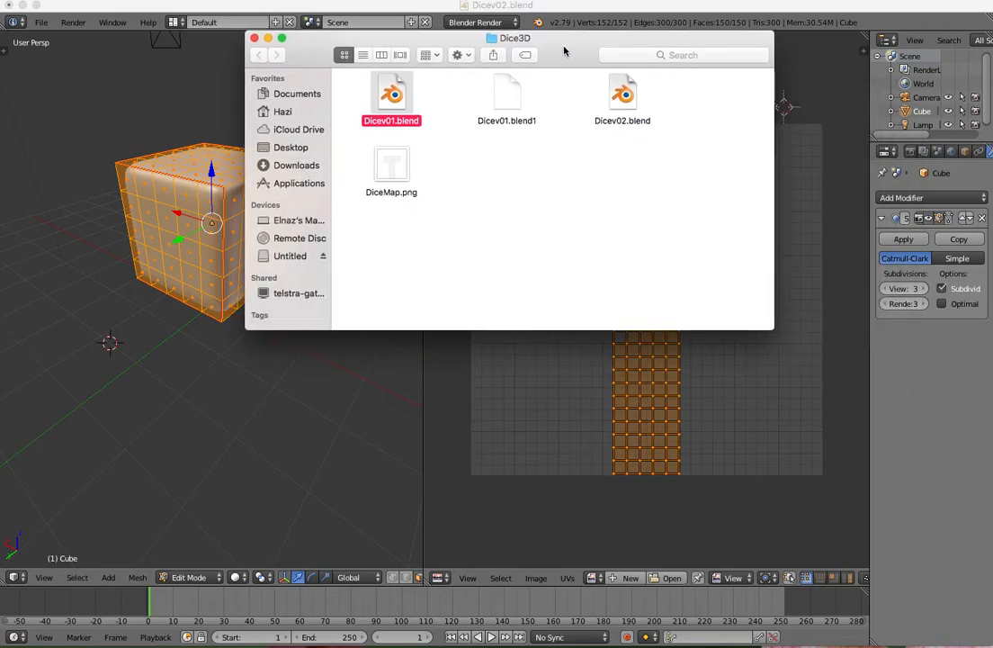
Open the exported DiceMap.png from the Dice3D folder in Finder and move the image and folder windows aside.
drag(565, 51, 489, 72)
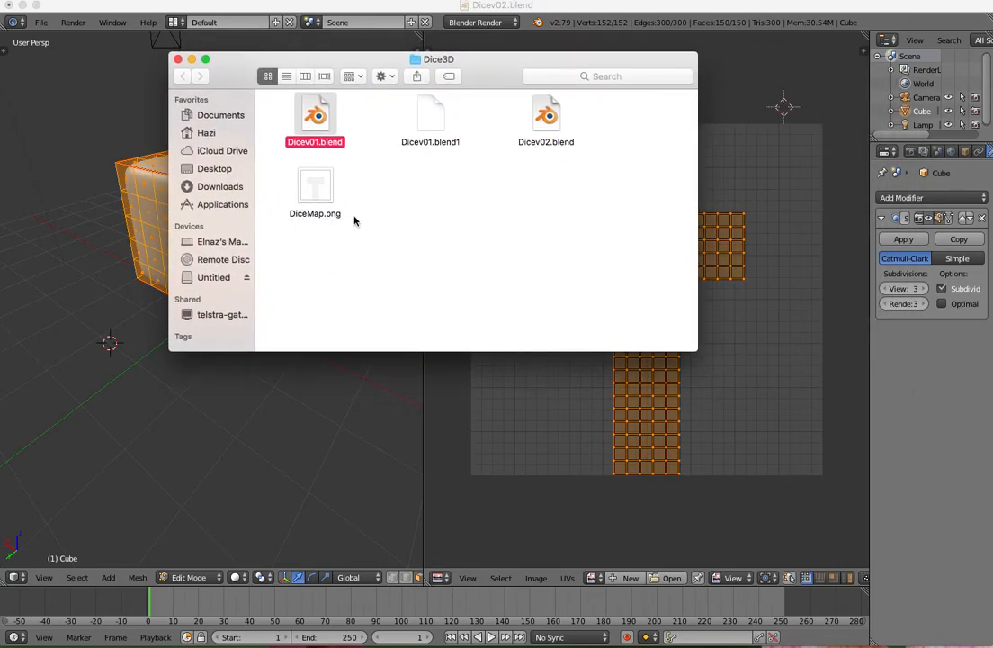
double_click(319, 194)
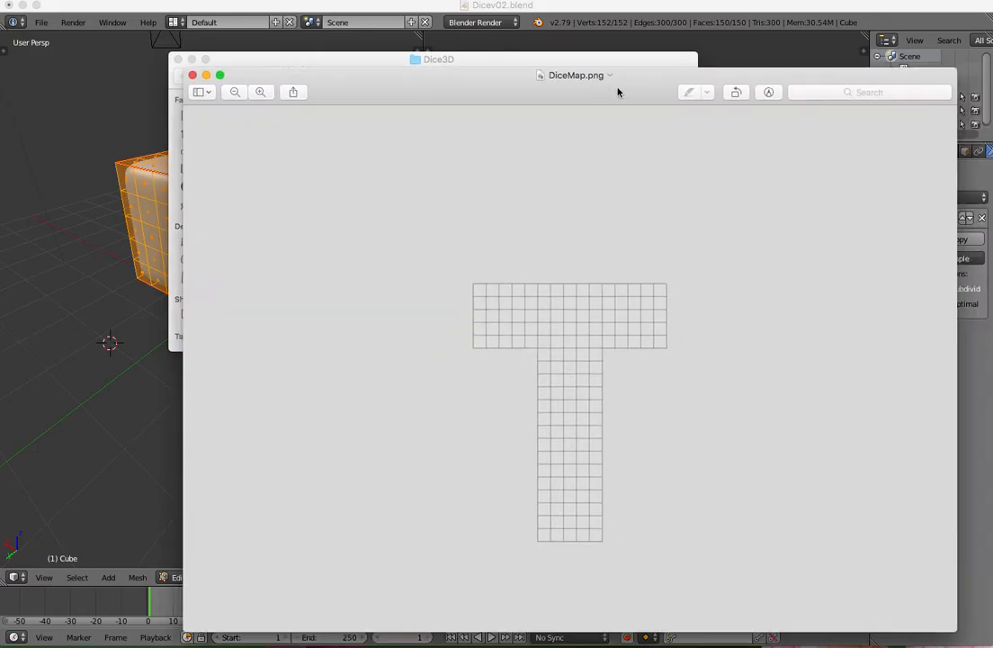
drag(618, 91, 992, 148)
drag(444, 67, 992, 63)
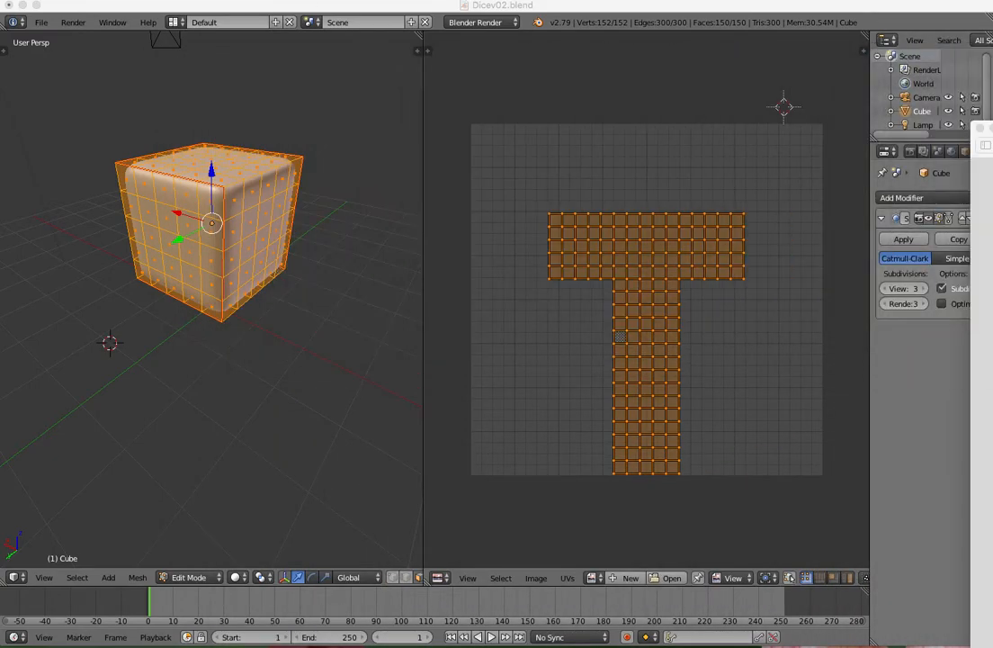
Return to Blender and save the dice scene over the existing file.
click(656, 9)
click(42, 23)
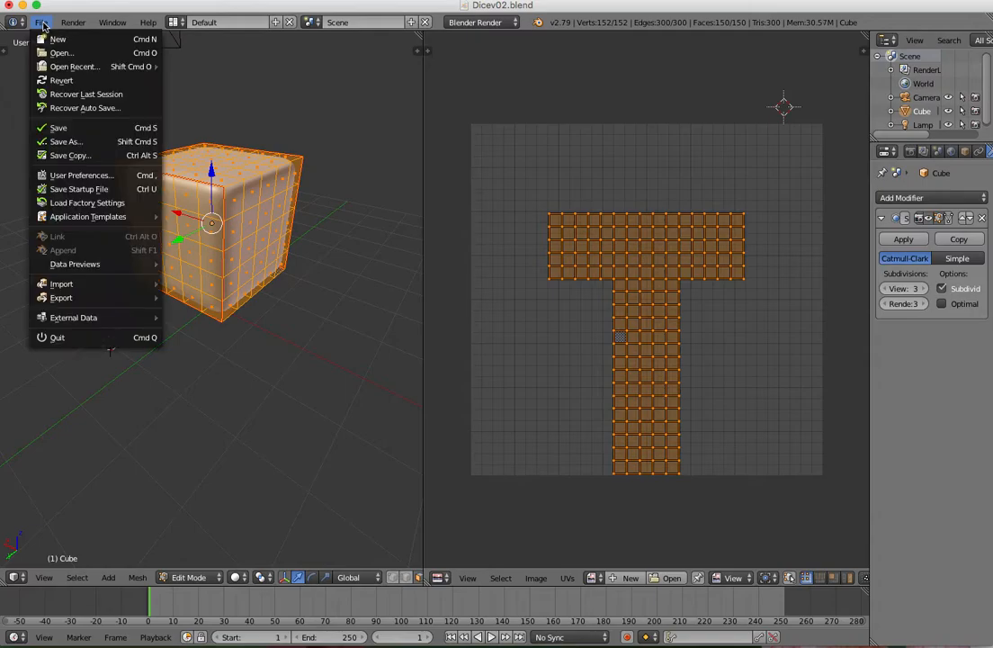
click(59, 127)
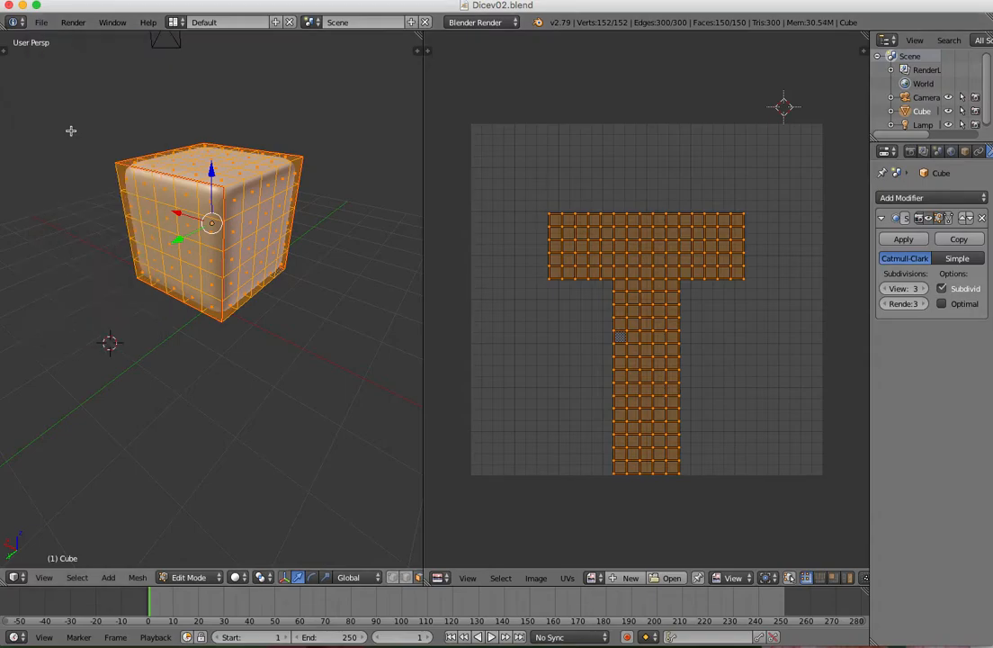
Switch to DiceMap.png in Preview, show the markup tools and place a rectangle at the upper-left corner of the T's crossbar.
key(super+Tab)
drag(989, 130, 520, 61)
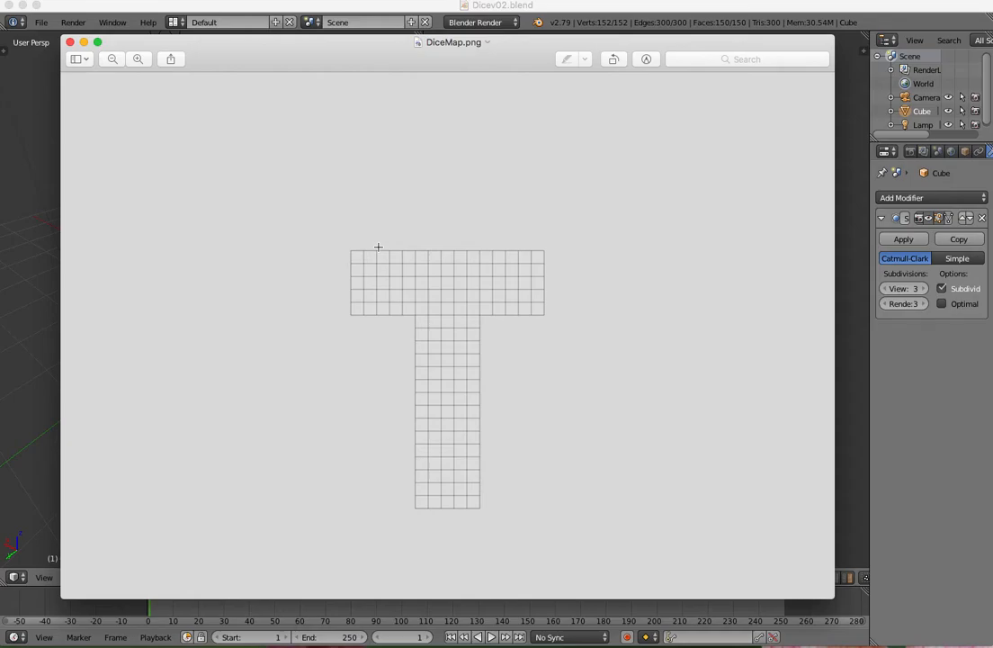
click(644, 59)
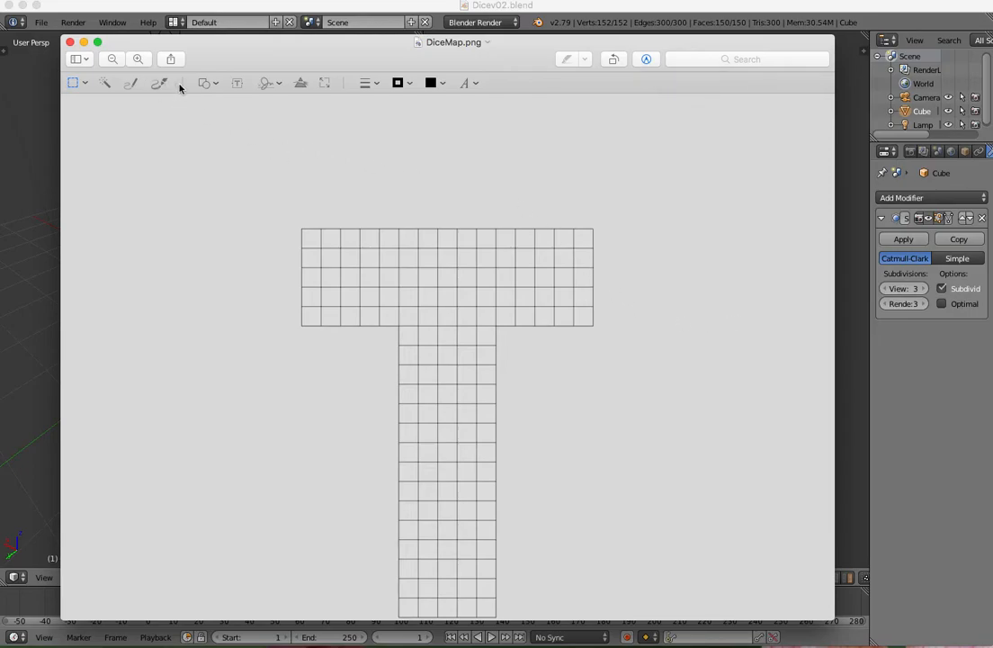
click(203, 84)
click(196, 130)
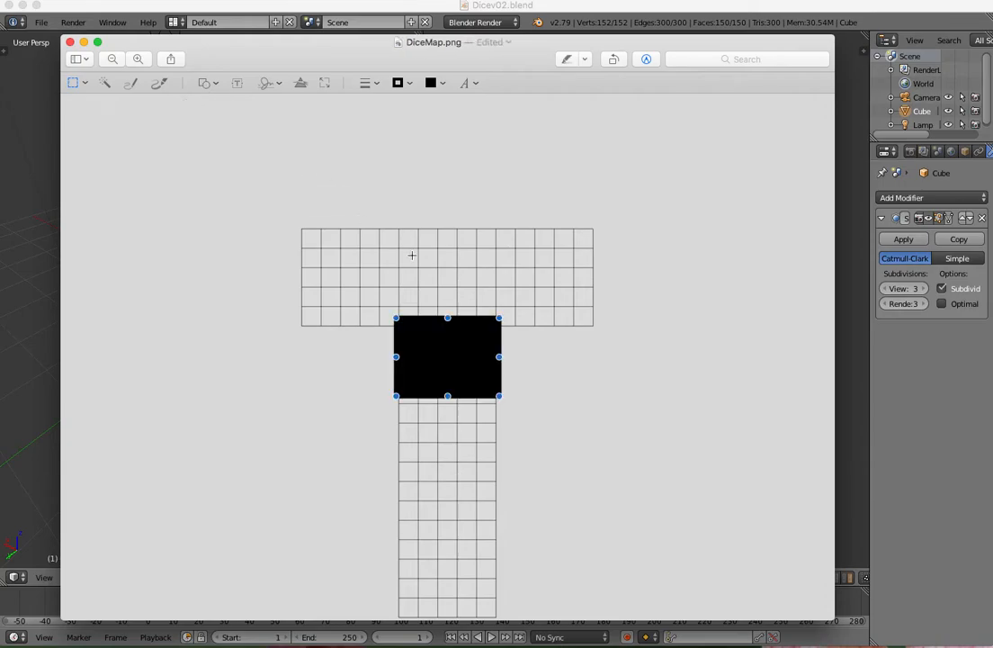
drag(457, 361, 366, 272)
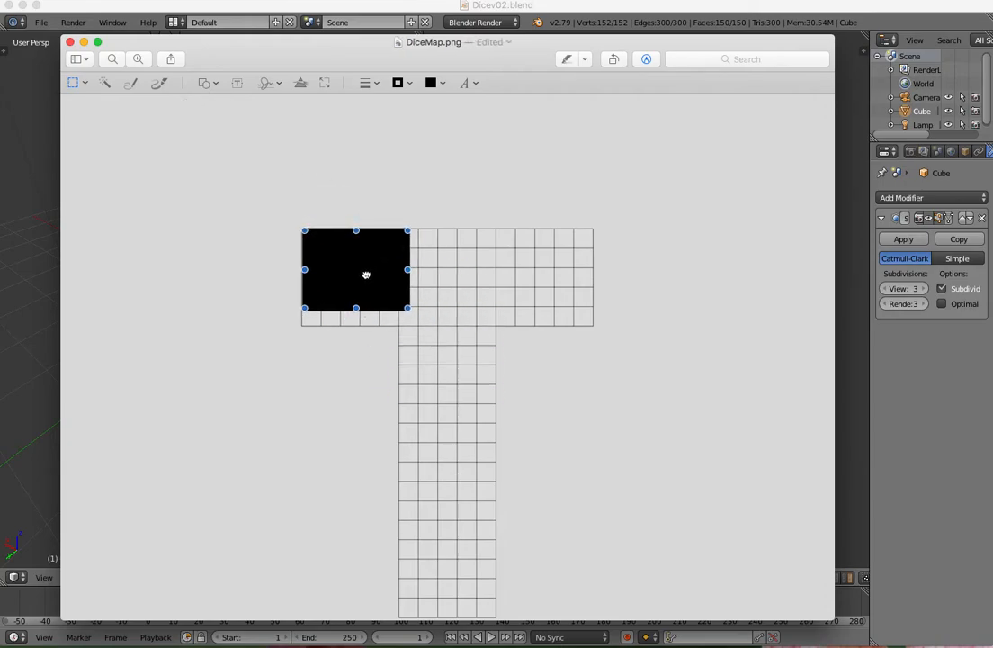
Set both the fill and the border colour of the rectangle to dark red.
click(433, 82)
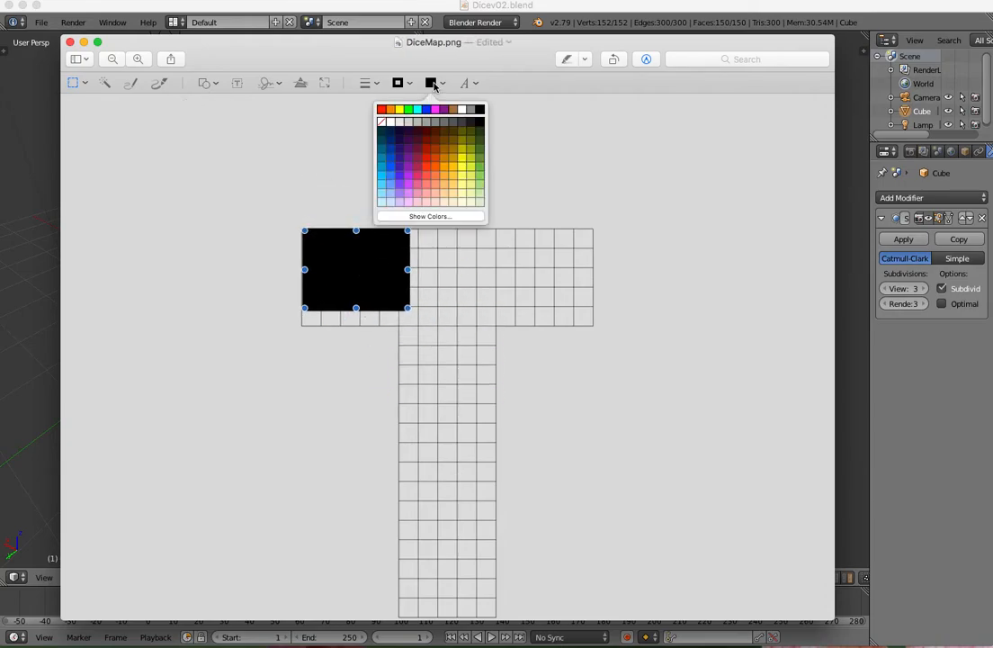
click(426, 144)
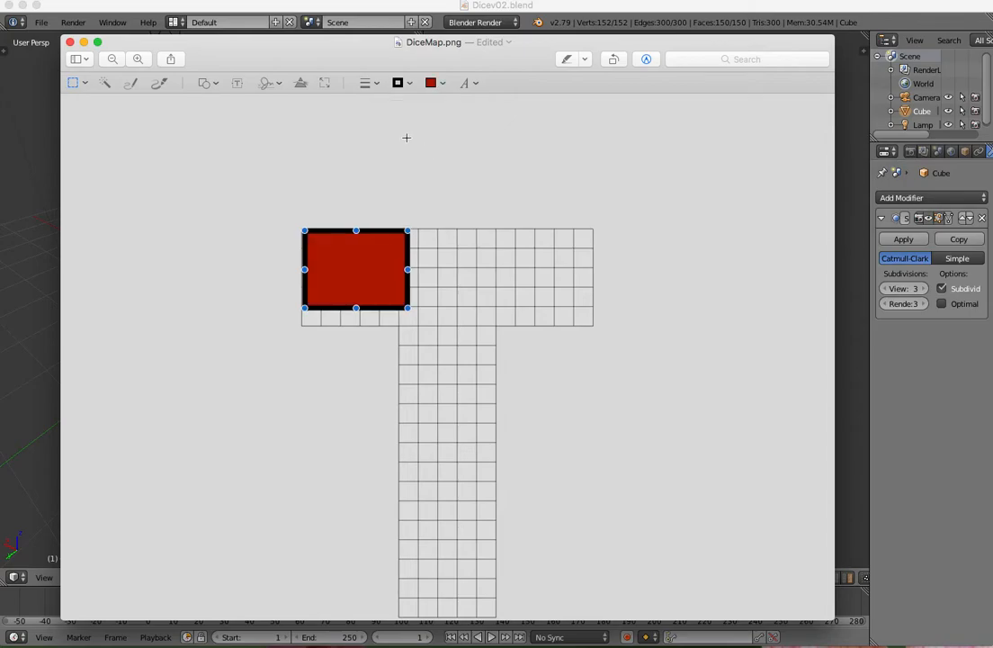
click(407, 84)
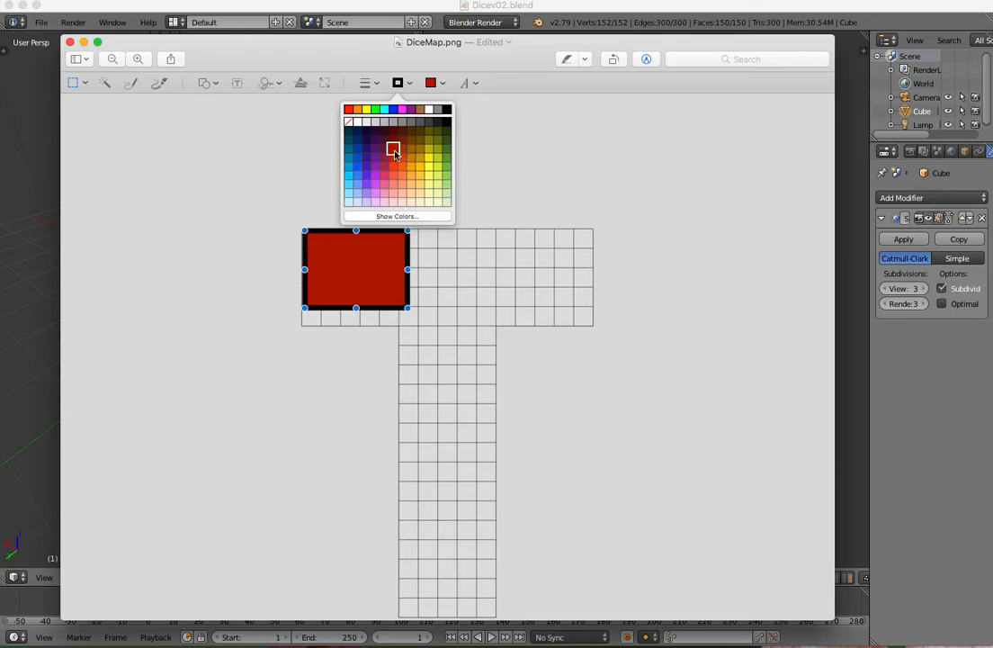
click(394, 150)
Resize the red rectangle and fine-tune its edges so it covers the T's entire crossbar.
drag(407, 308, 591, 325)
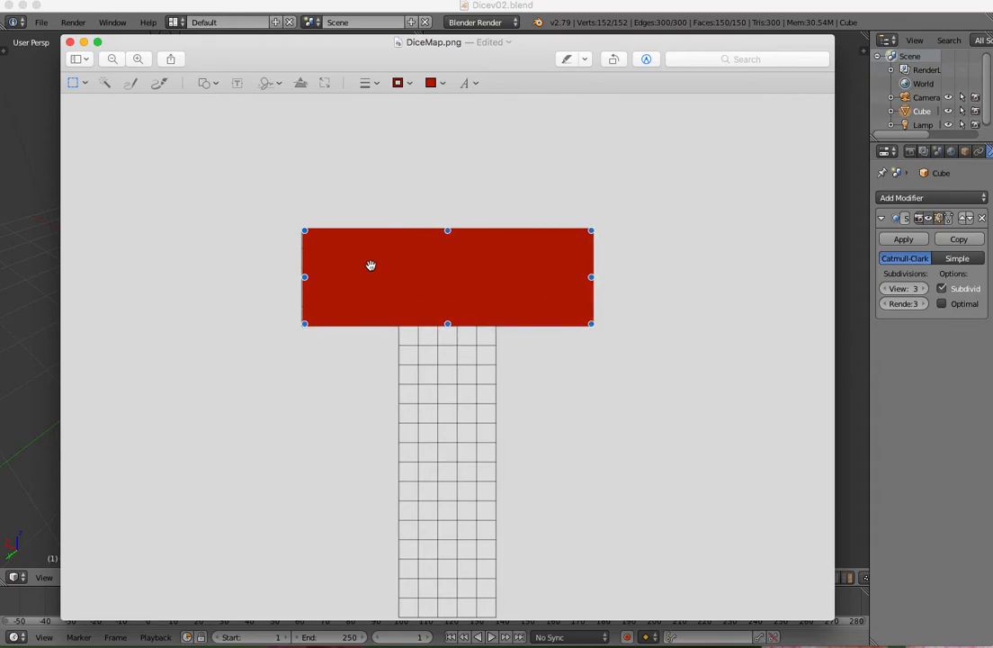
drag(304, 277, 303, 278)
drag(447, 230, 450, 231)
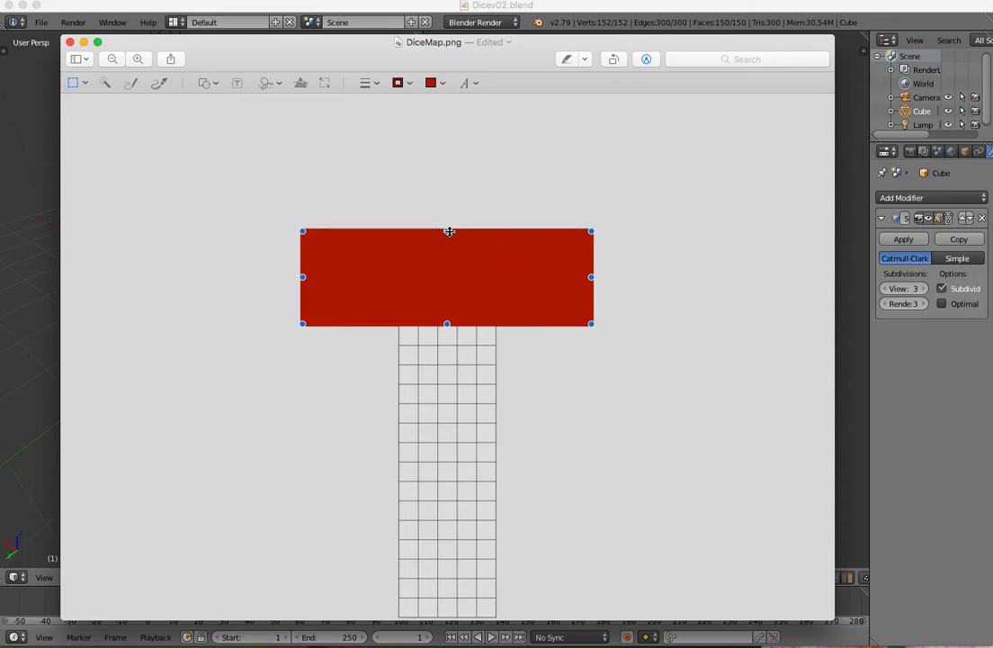
drag(590, 280, 590, 283)
drag(447, 232, 447, 231)
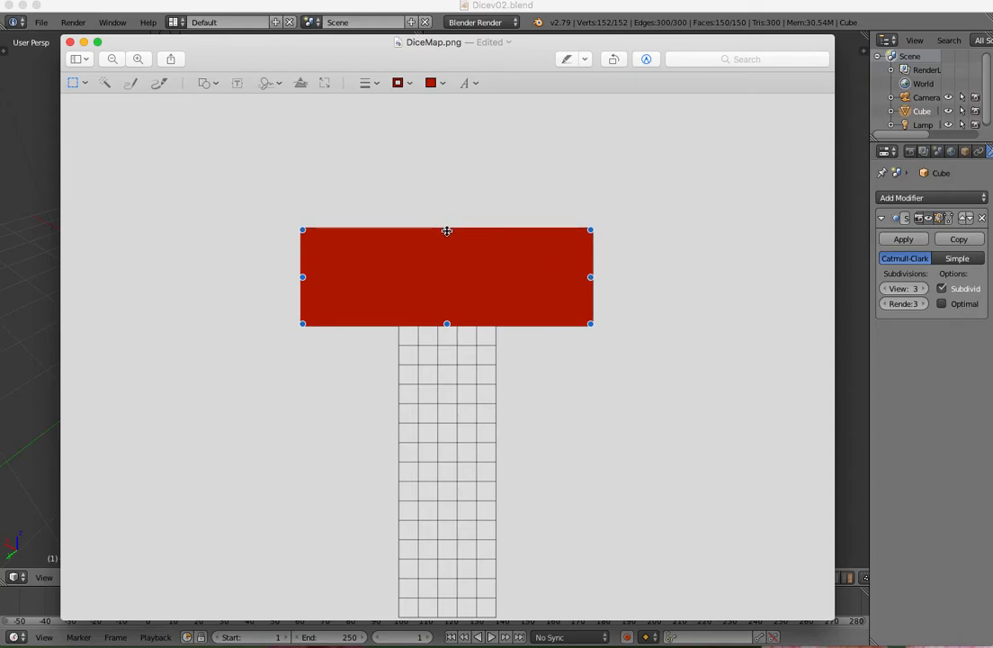
drag(447, 324, 448, 323)
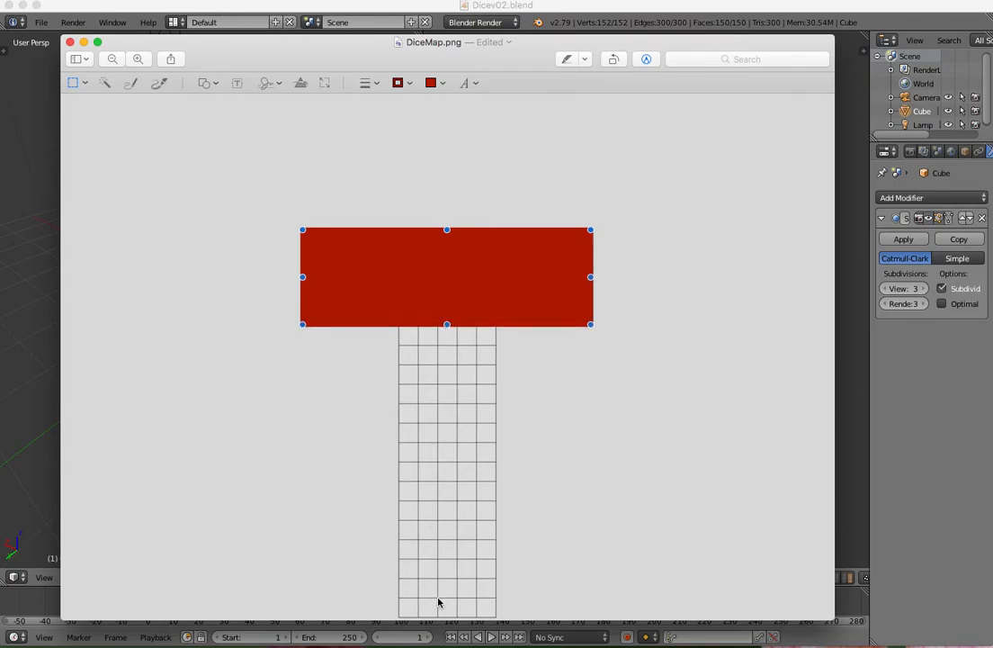
Draw two short red marks beside the T's stem at the boundaries between its faces.
click(159, 85)
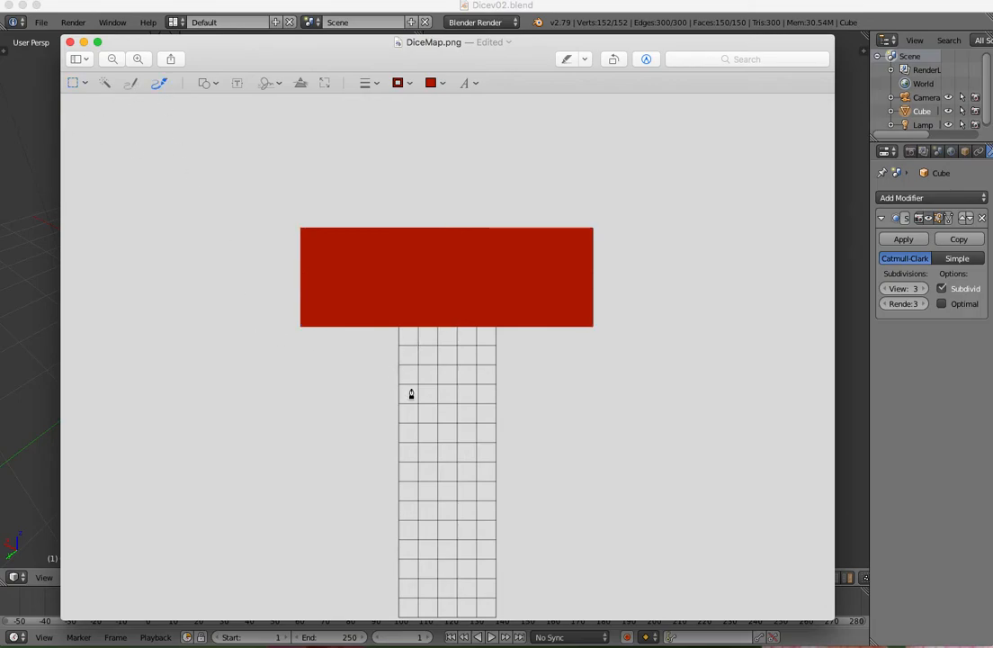
drag(399, 421, 374, 421)
drag(394, 525, 368, 527)
Add a second dark red rectangle and stretch it to cover the T's full stem below the crossbar.
click(208, 83)
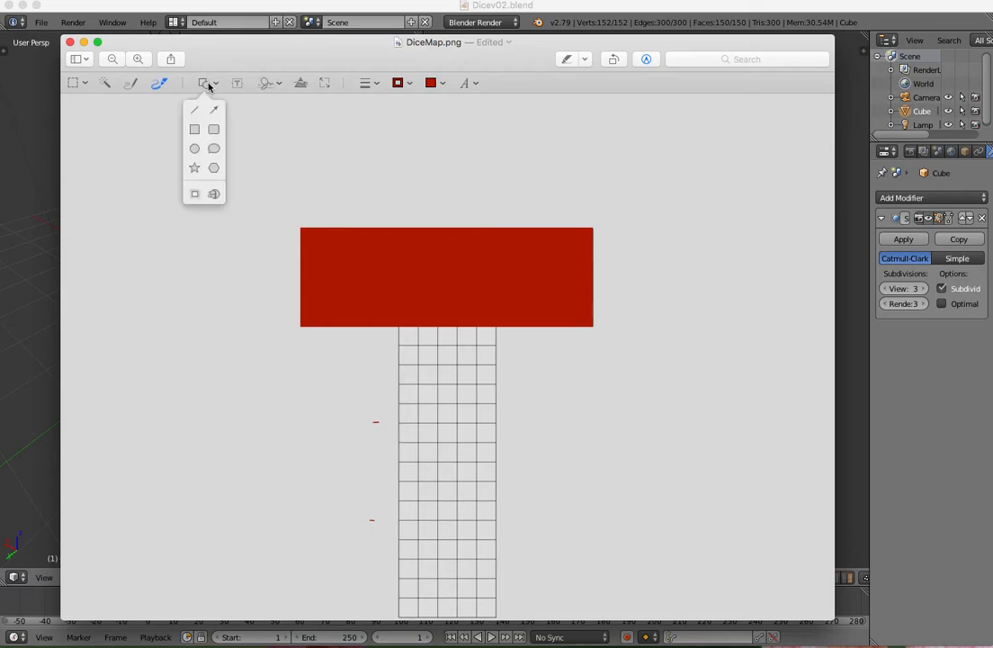
click(191, 129)
drag(459, 379, 493, 369)
drag(448, 407, 439, 615)
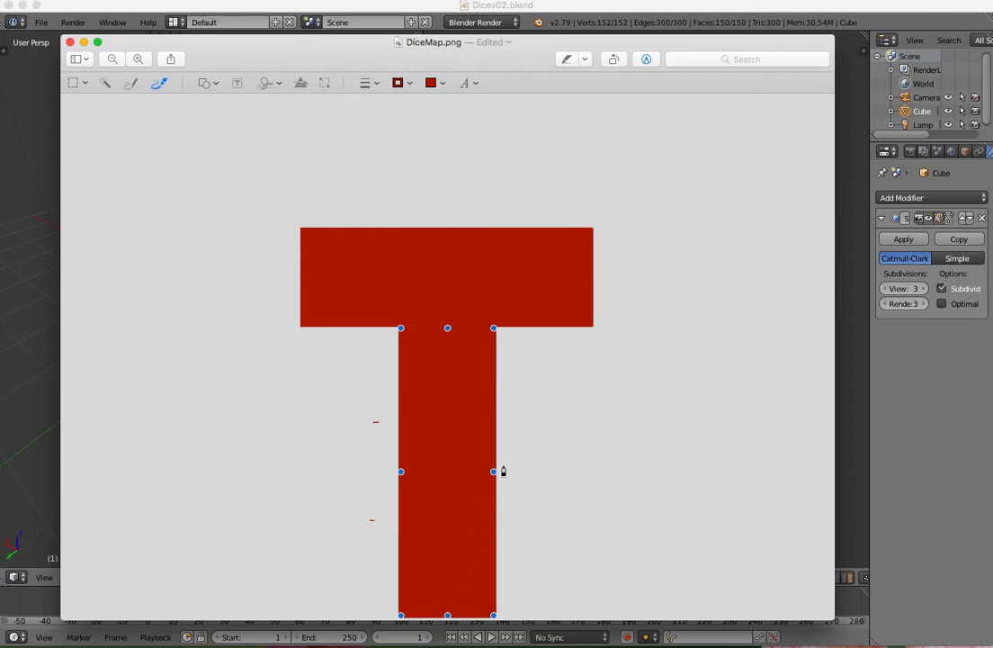
drag(494, 470, 494, 472)
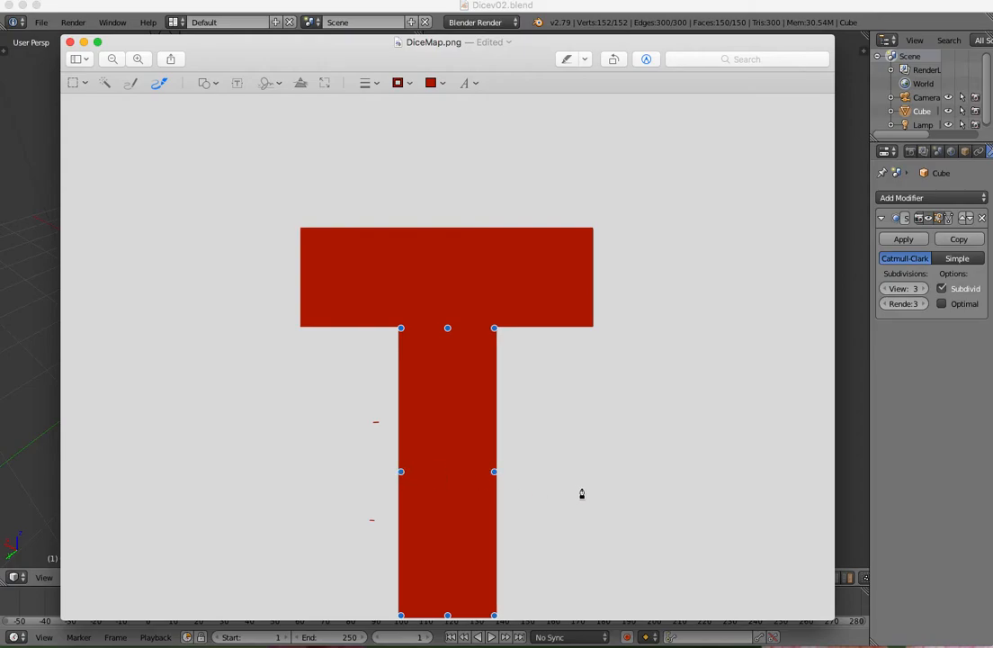
scroll(478, 395, right, 1)
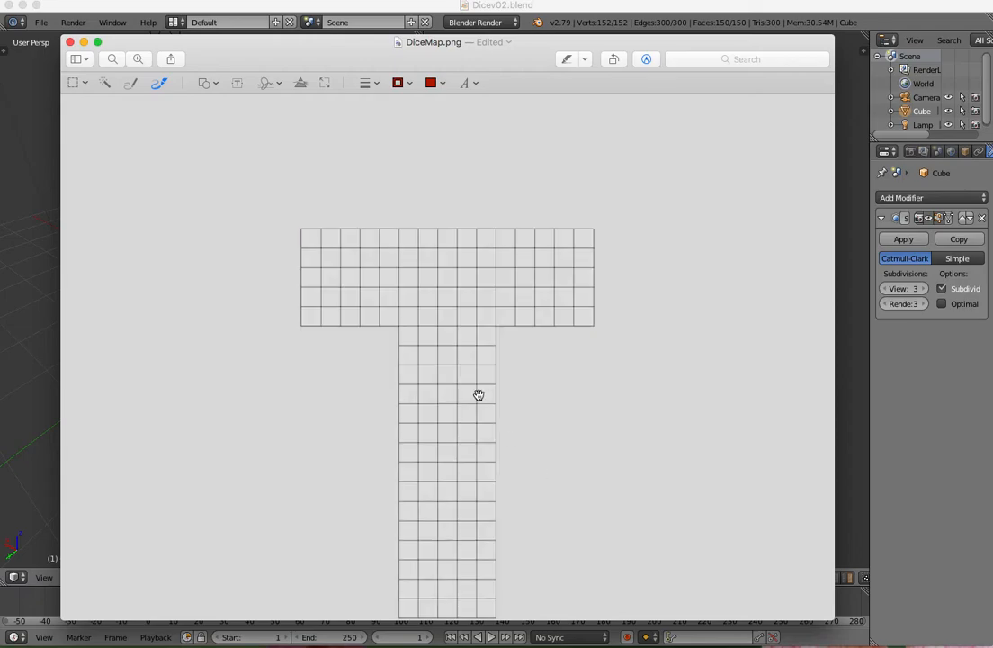
ctrl+scroll(479, 395, up, 2)
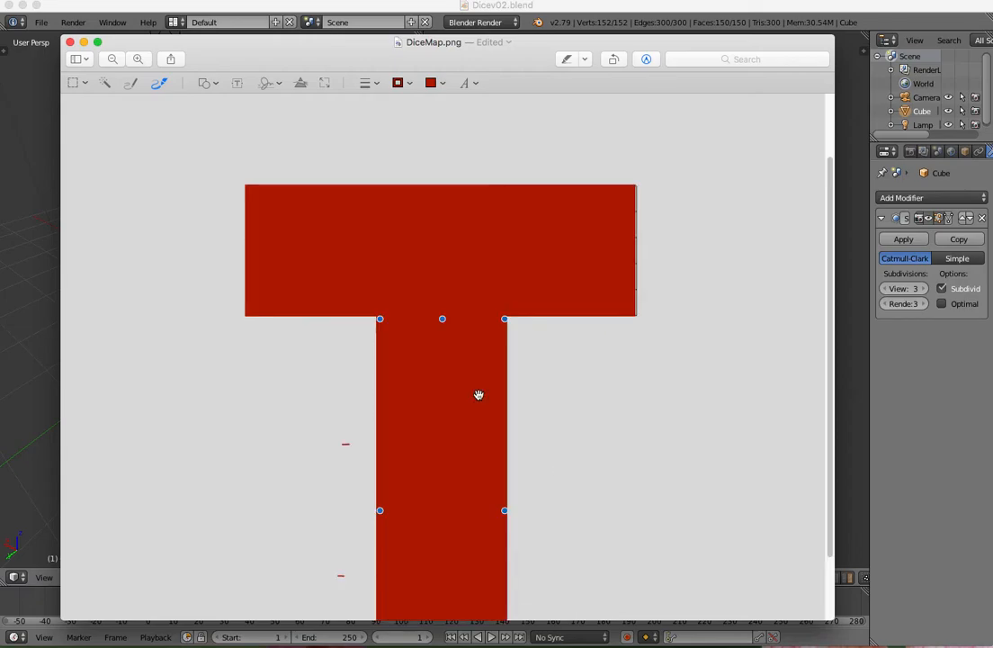
Nudge the crossbar rectangle flush with the stem and extend the stem rectangle's left edge slightly outward.
click(612, 257)
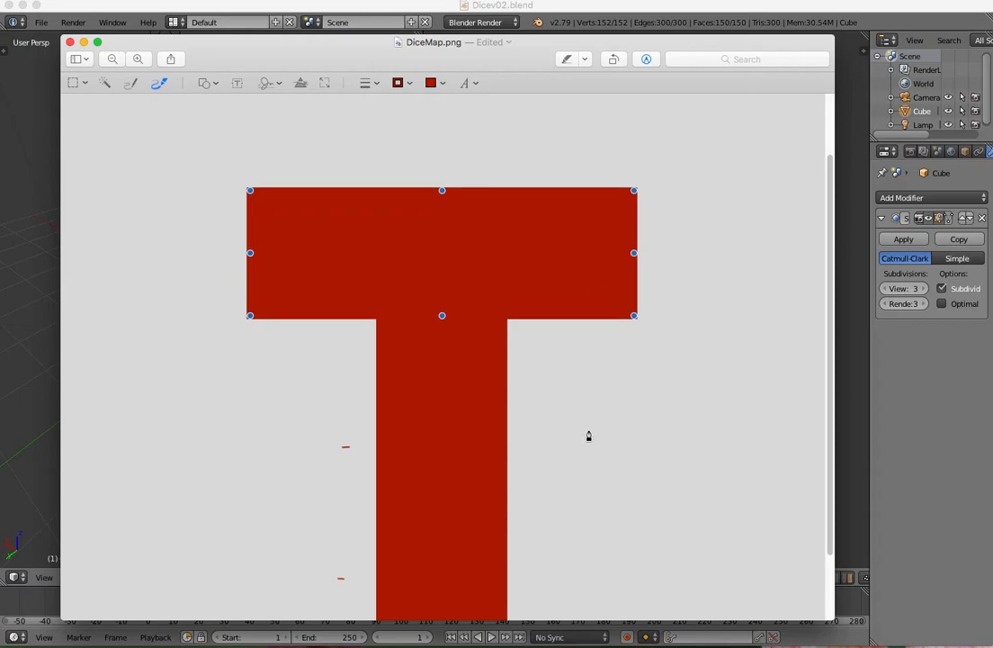
scroll(581, 434, down, 3)
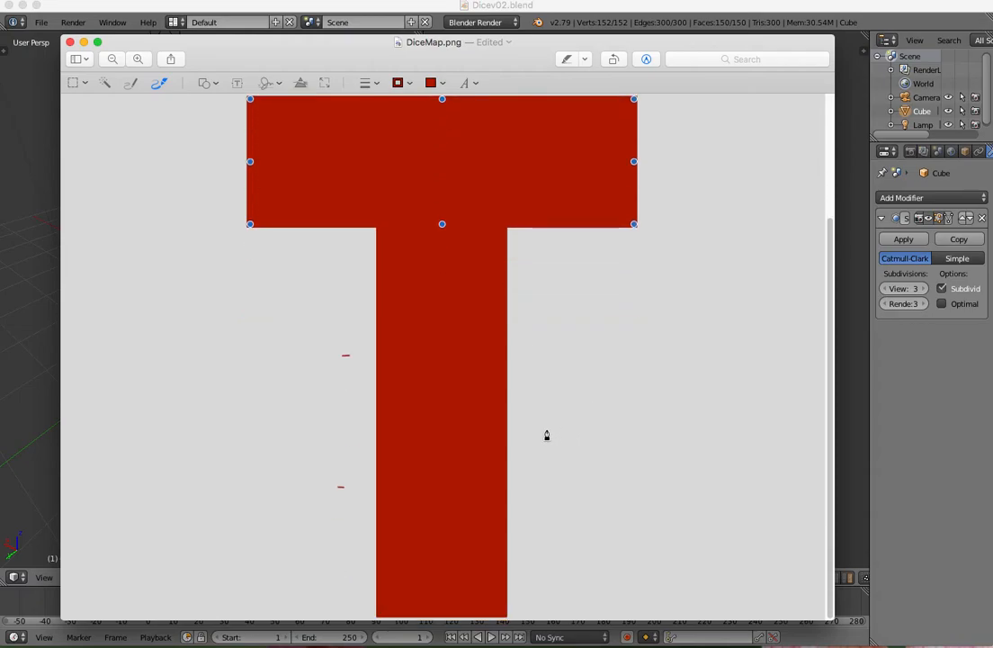
click(468, 426)
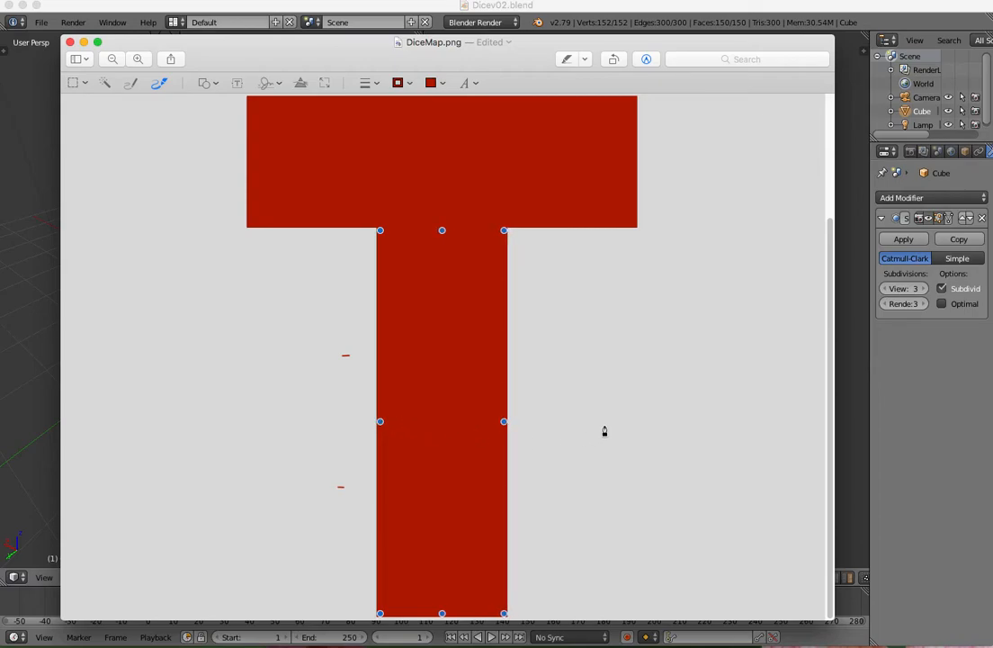
scroll(604, 431, up, 5)
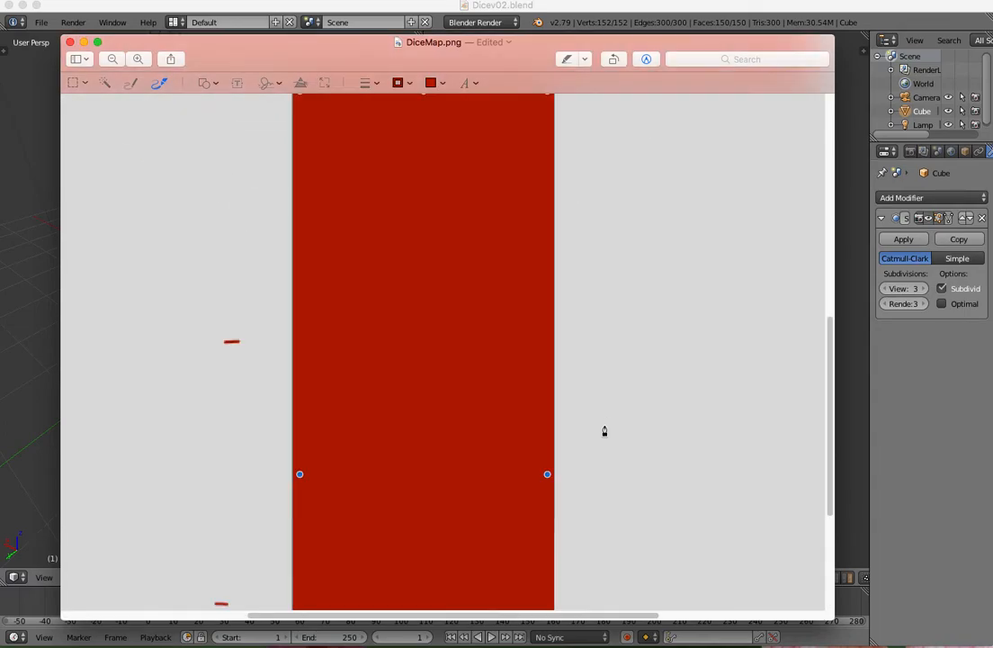
drag(299, 474, 298, 474)
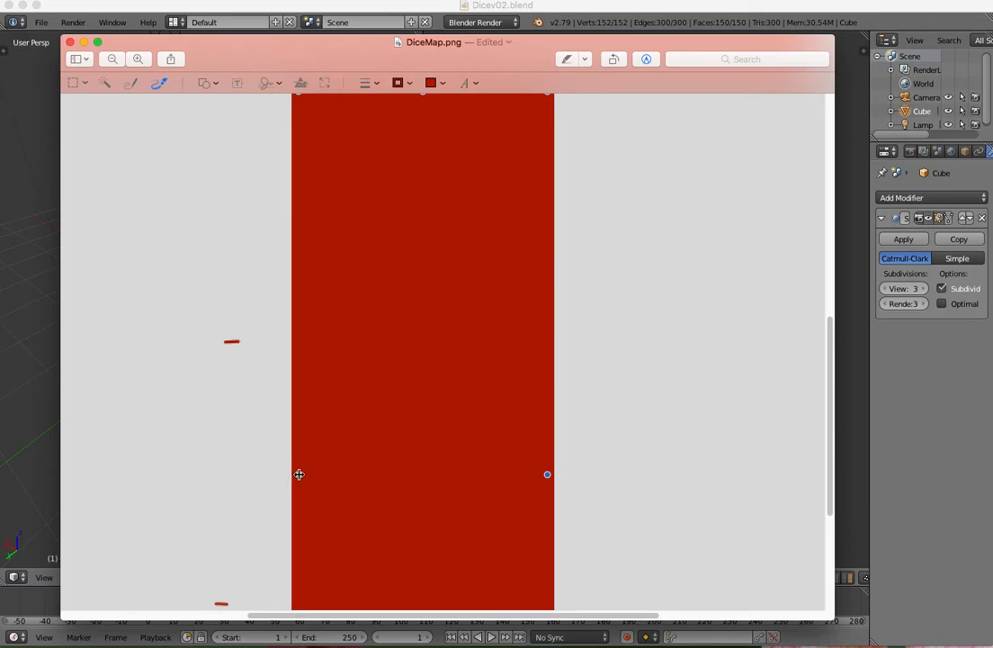
scroll(562, 372, up, 3)
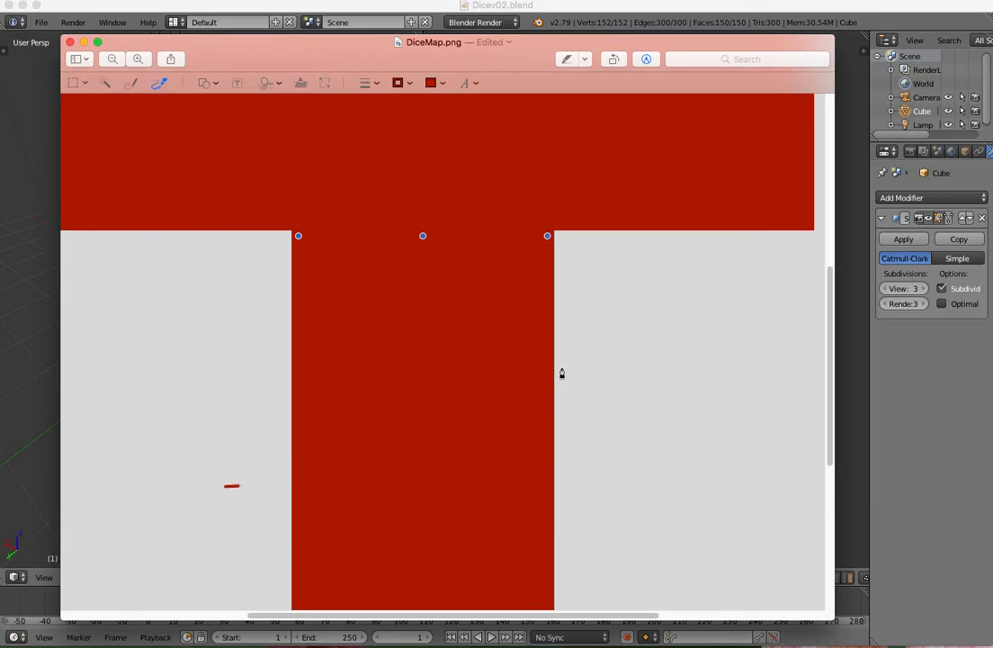
Examine the T's crossbar, its junction with the stem and the stem's lower end for uncovered gaps.
scroll(561, 372, up, 3)
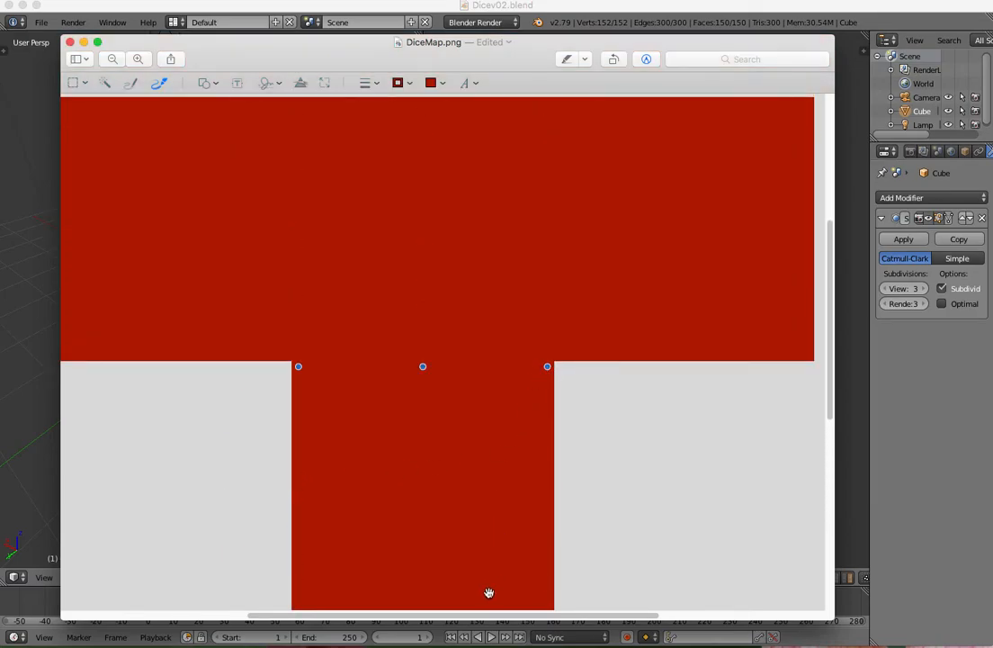
scroll(493, 584, left, 3)
click(328, 208)
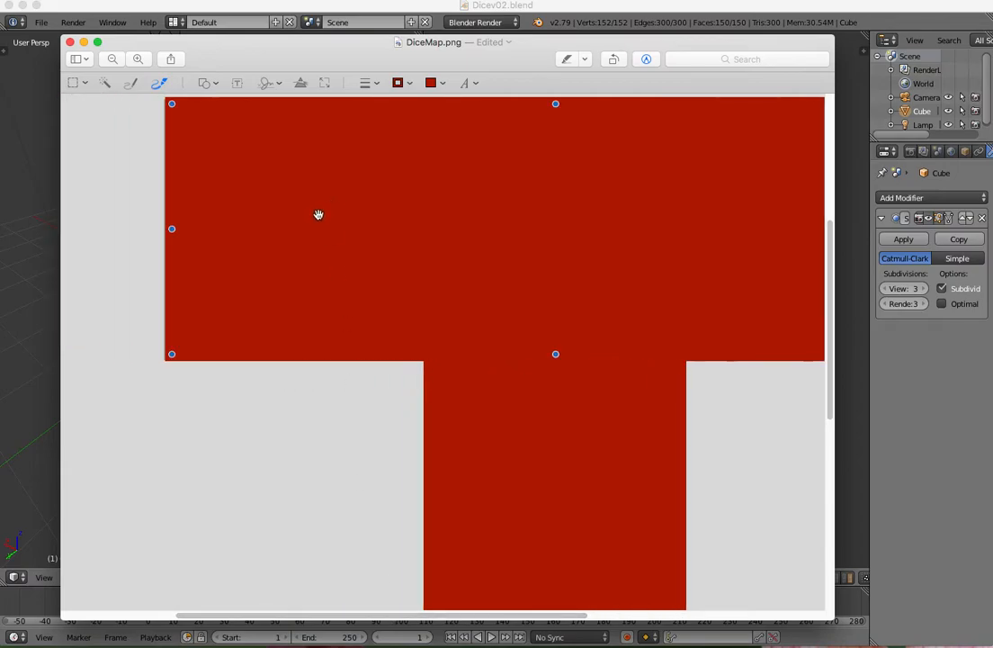
scroll(456, 414, up, 1)
scroll(437, 401, down, 5)
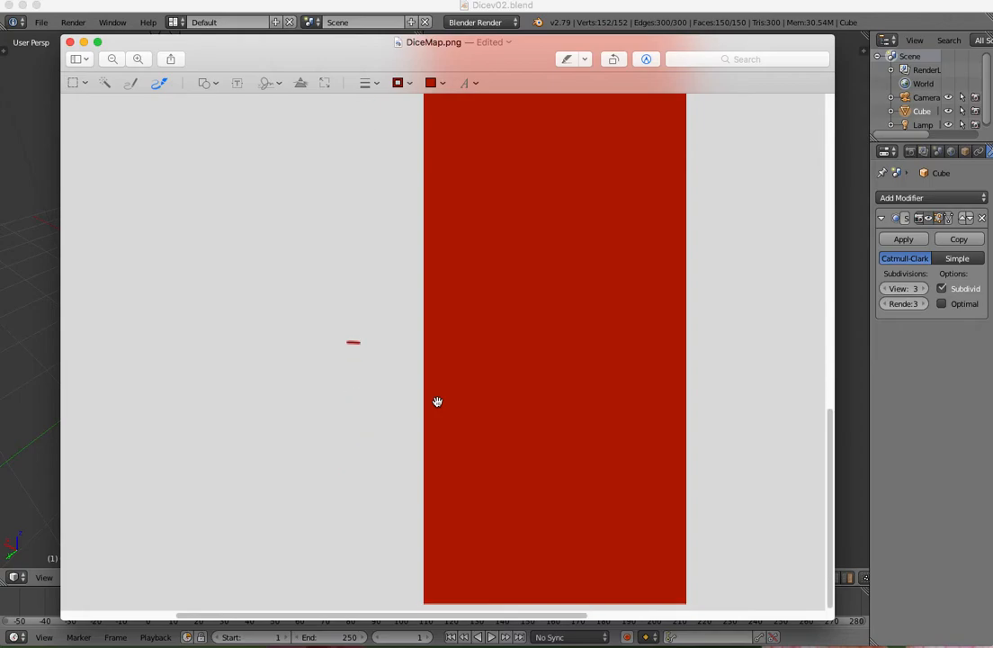
click(527, 568)
key(super+minus)
key(super+minus)
key(super+minus)
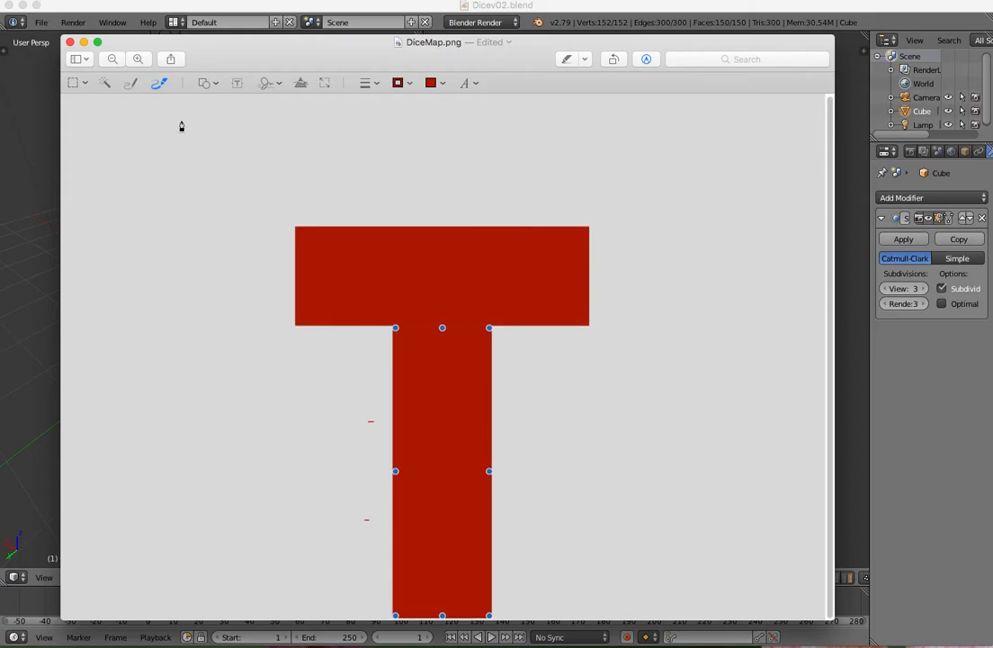
Add an ellipse, move it above the T and shrink it to a small pip-sized dot.
click(204, 84)
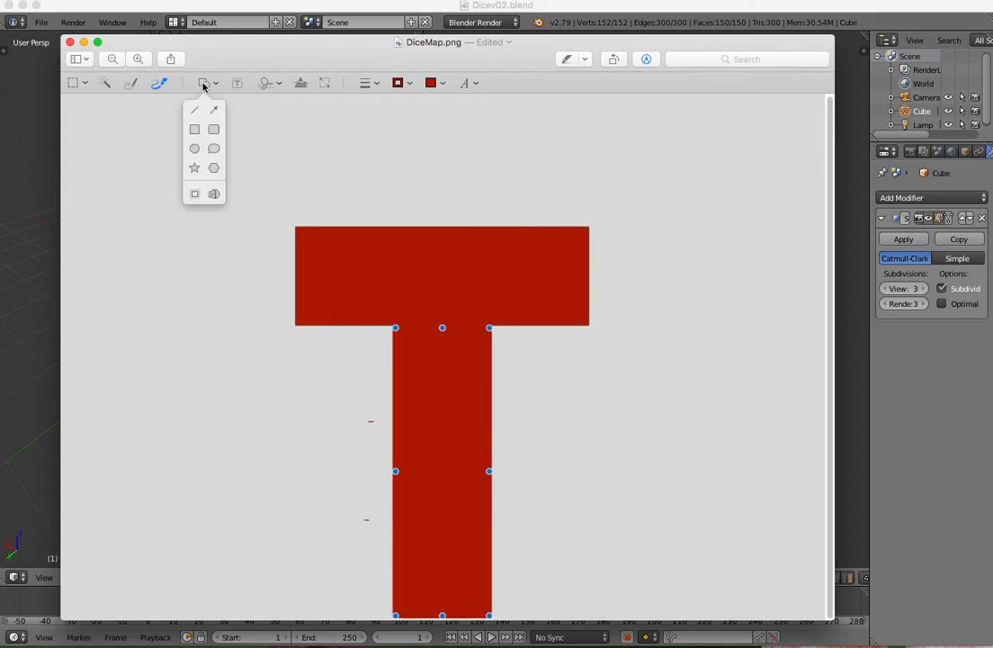
click(193, 149)
drag(465, 348, 457, 154)
drag(493, 199, 407, 138)
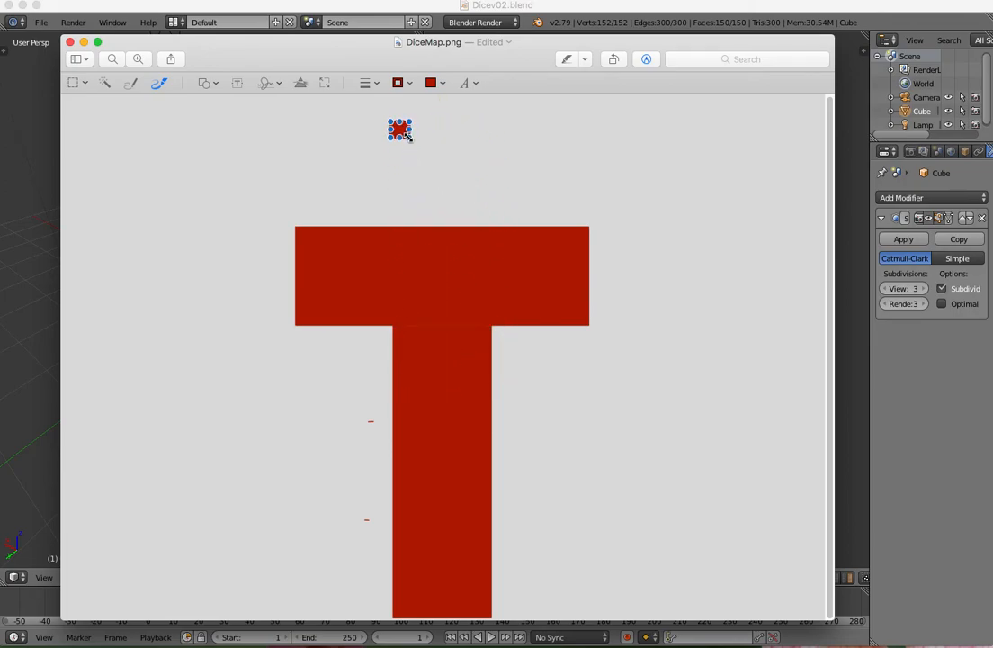
Set both the border and the fill colour of the small dot to black.
click(408, 84)
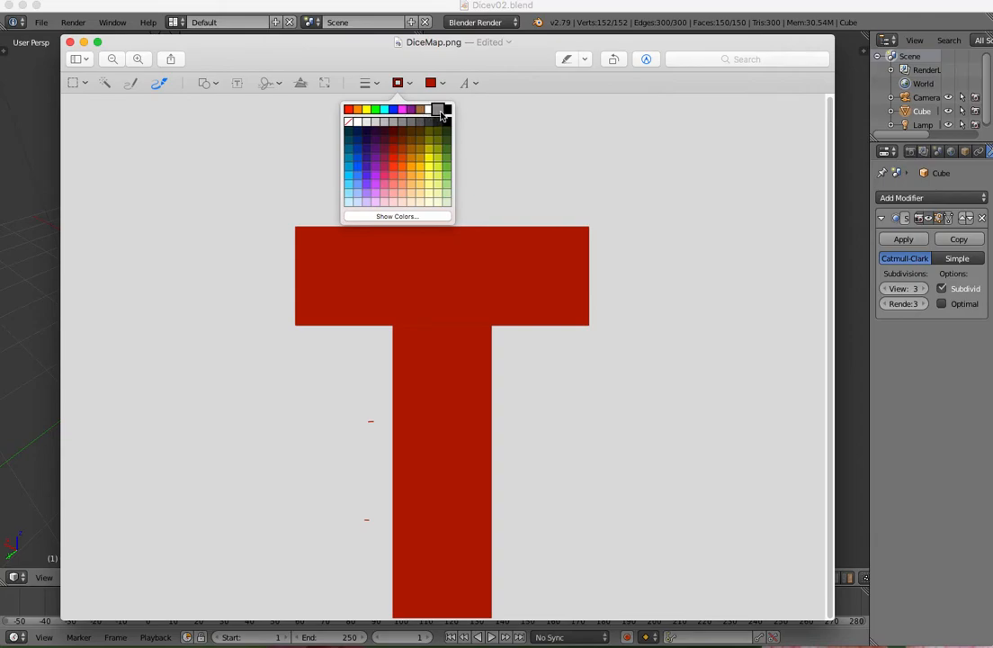
click(447, 109)
click(440, 84)
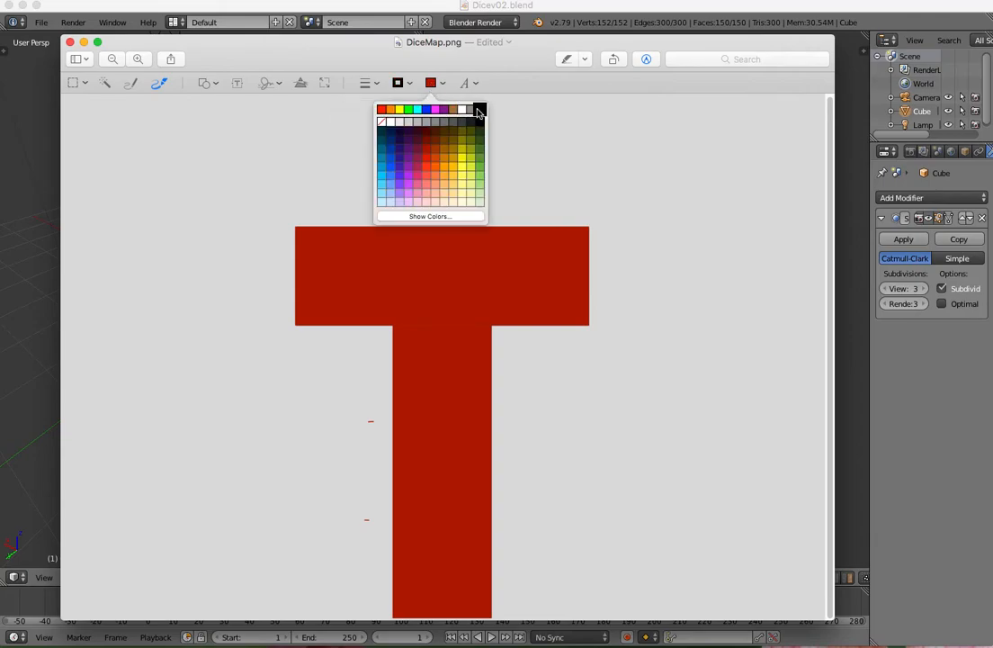
click(478, 109)
Centre the black dot on the crossbar's middle face and place three copies diagonally across its right face.
drag(407, 138, 442, 277)
click(428, 134)
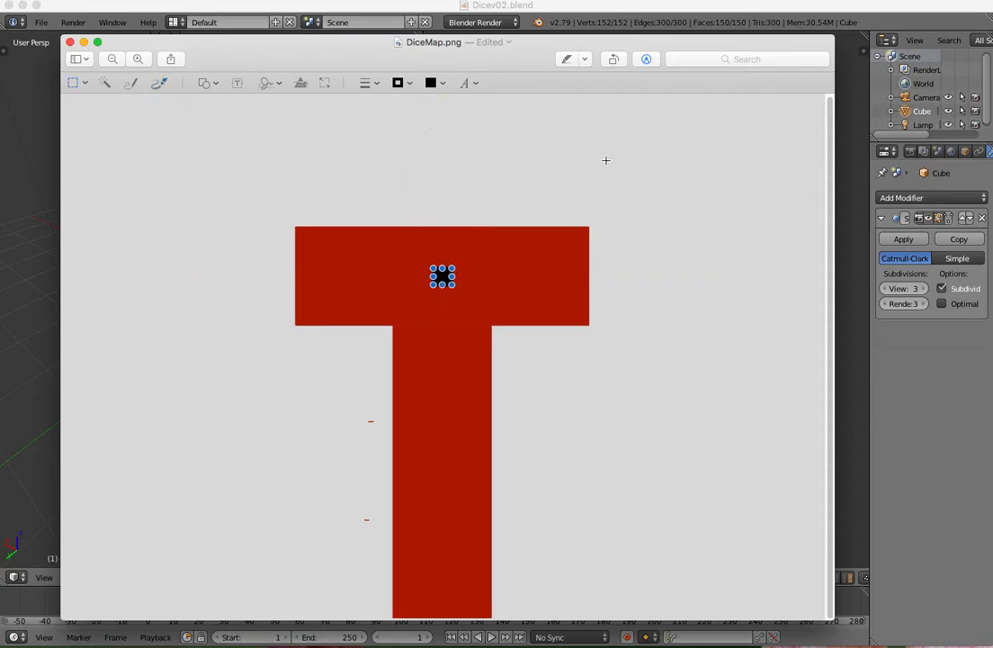
click(432, 129)
click(442, 277)
drag(436, 277, 551, 300)
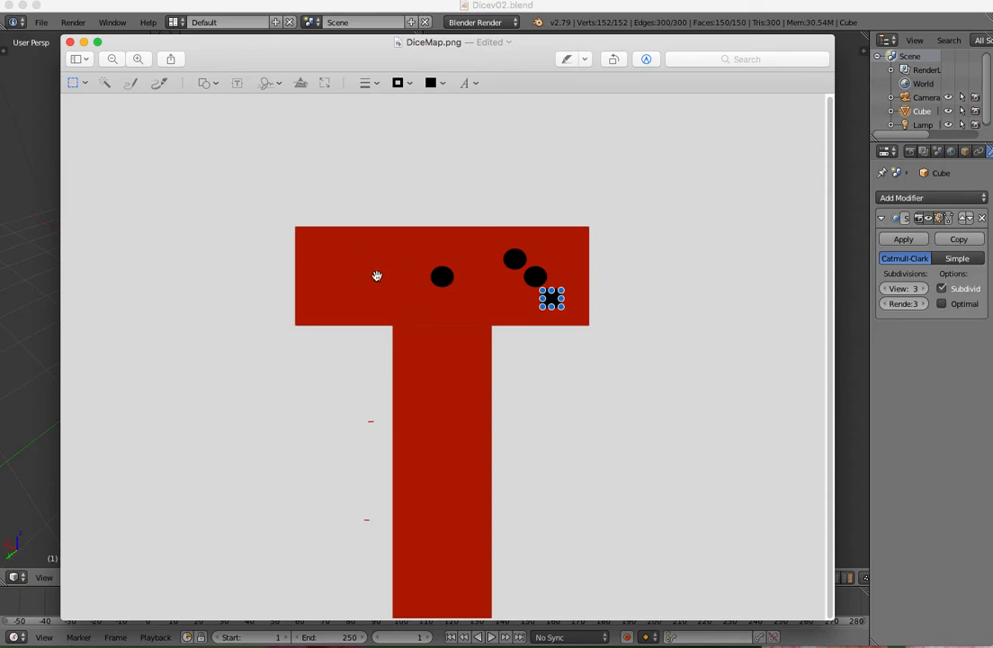
Duplicate a dot from the three face and arrange four copies in a square on the crossbar's left face.
click(517, 260)
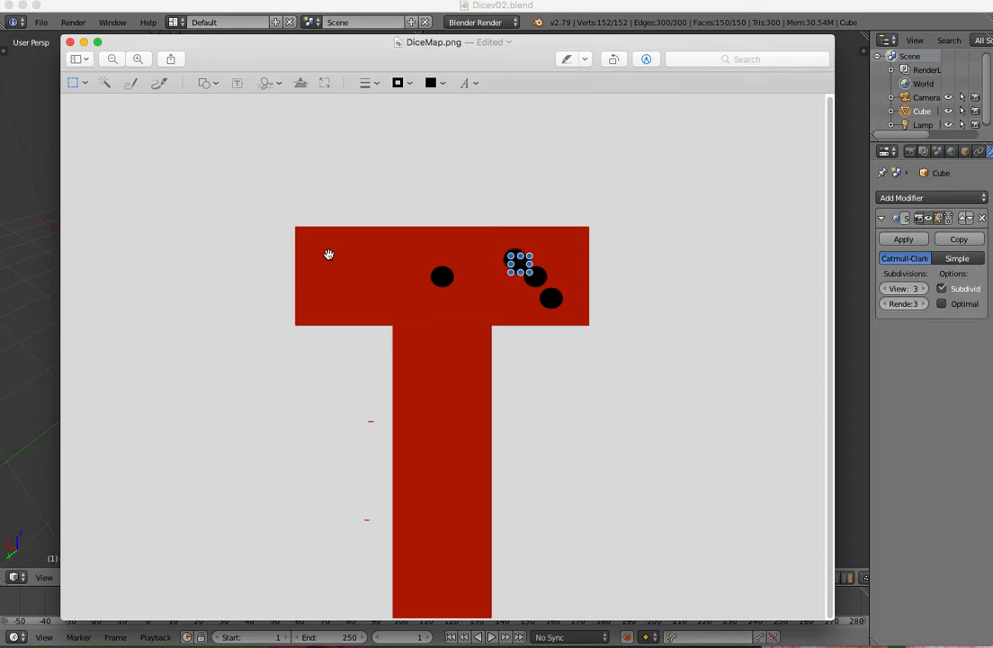
drag(516, 261, 363, 299)
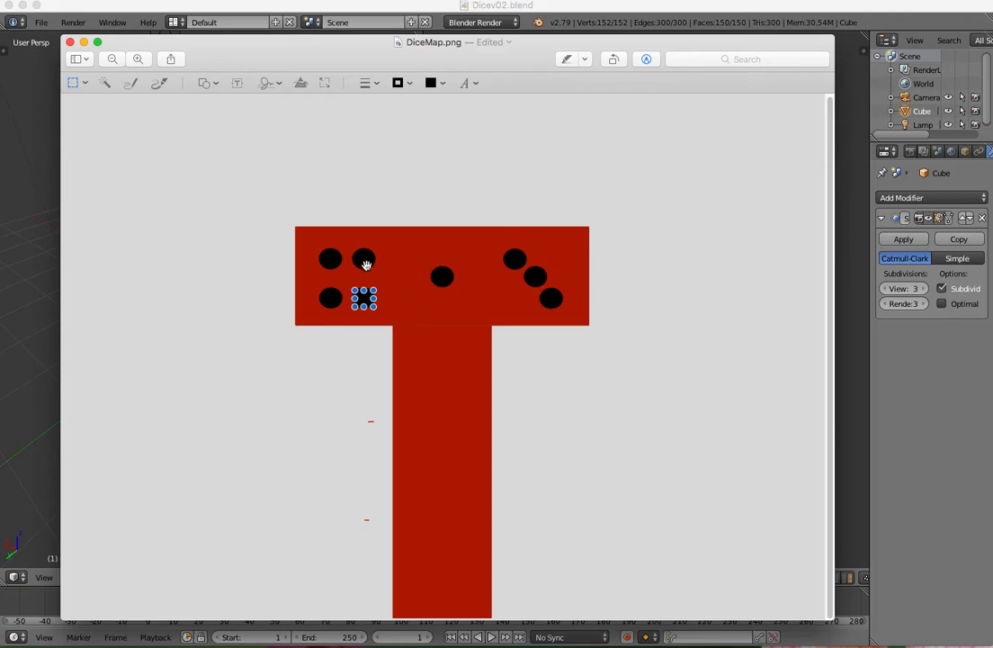
click(477, 187)
Copy all four dots of the left face onto the stem's first face, directly below the crossbar.
click(356, 259)
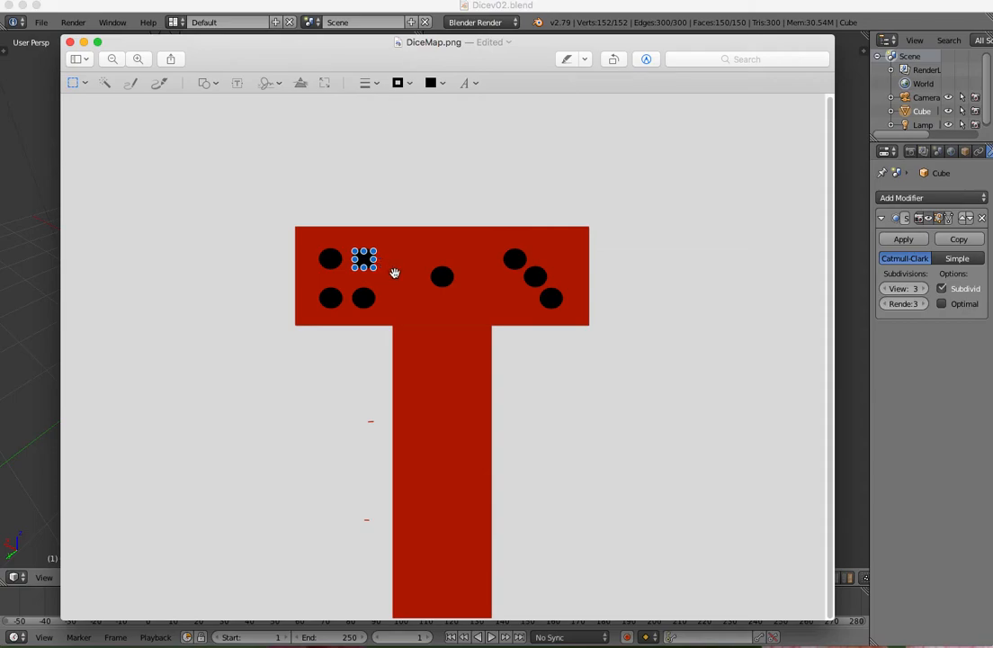
shift+click(330, 259)
shift+click(330, 298)
shift+click(362, 298)
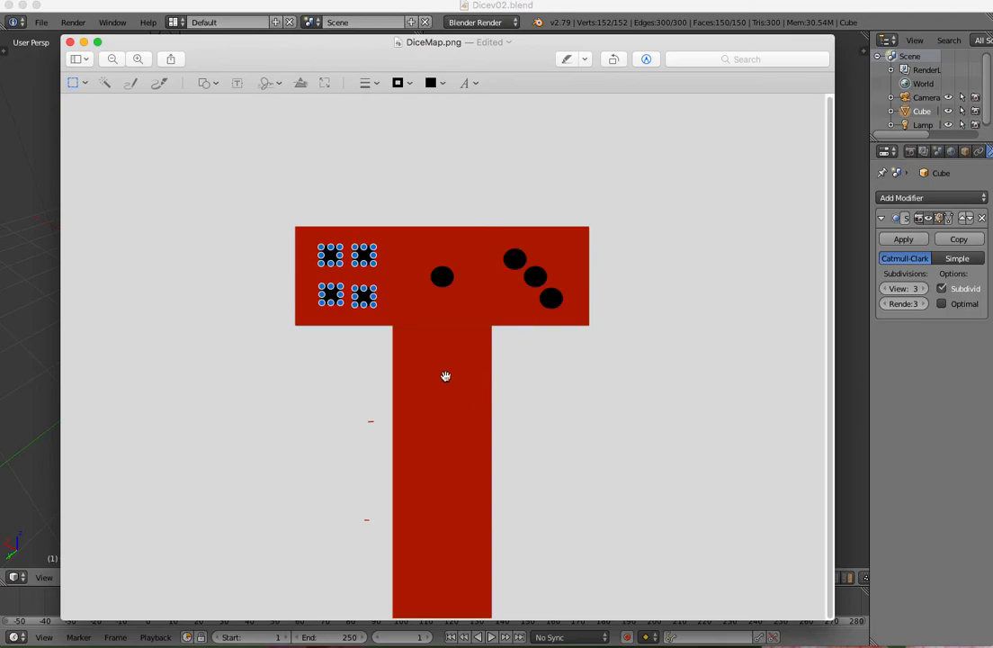
drag(328, 256, 421, 355)
Copy the single centre dot into the middle of the stem's first face and align the lower-right dot, completing the five.
click(442, 277)
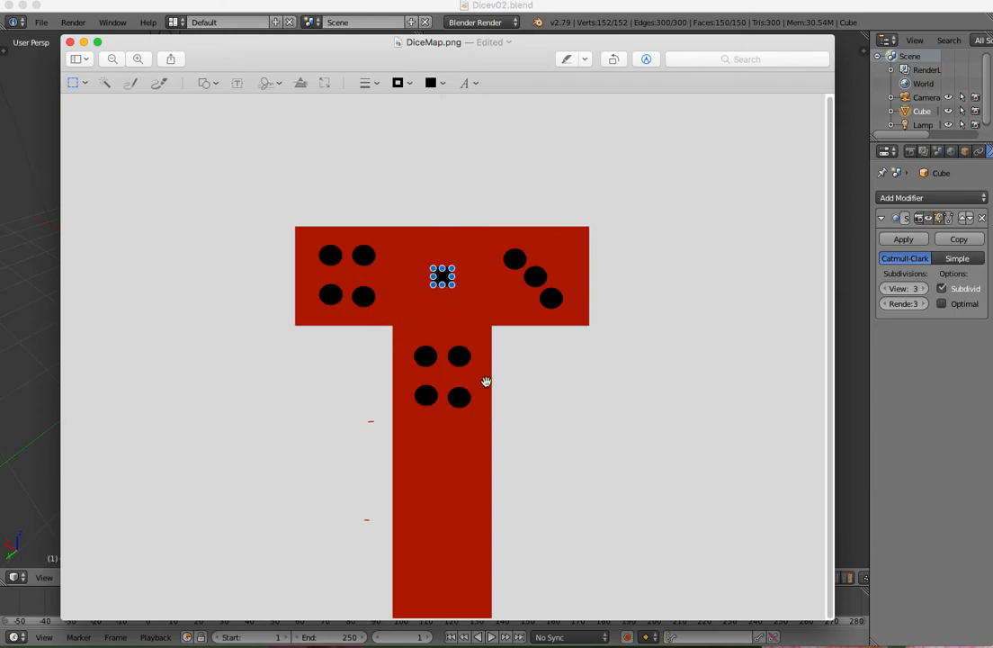
drag(441, 277, 461, 396)
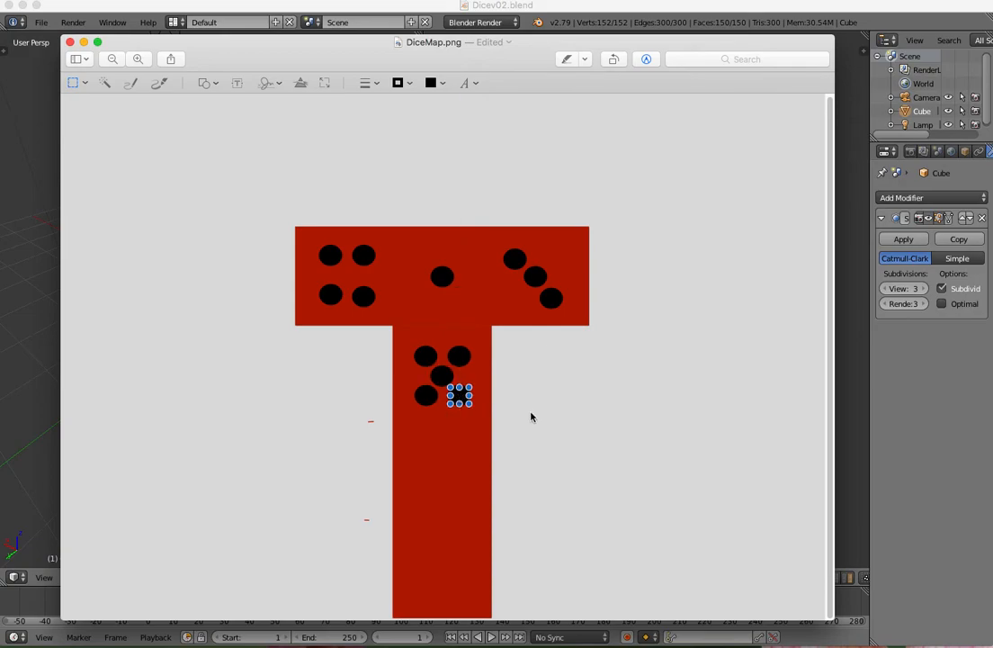
click(528, 415)
Copy the five's four corner dots onto the stem's second face.
scroll(612, 434, up, 1)
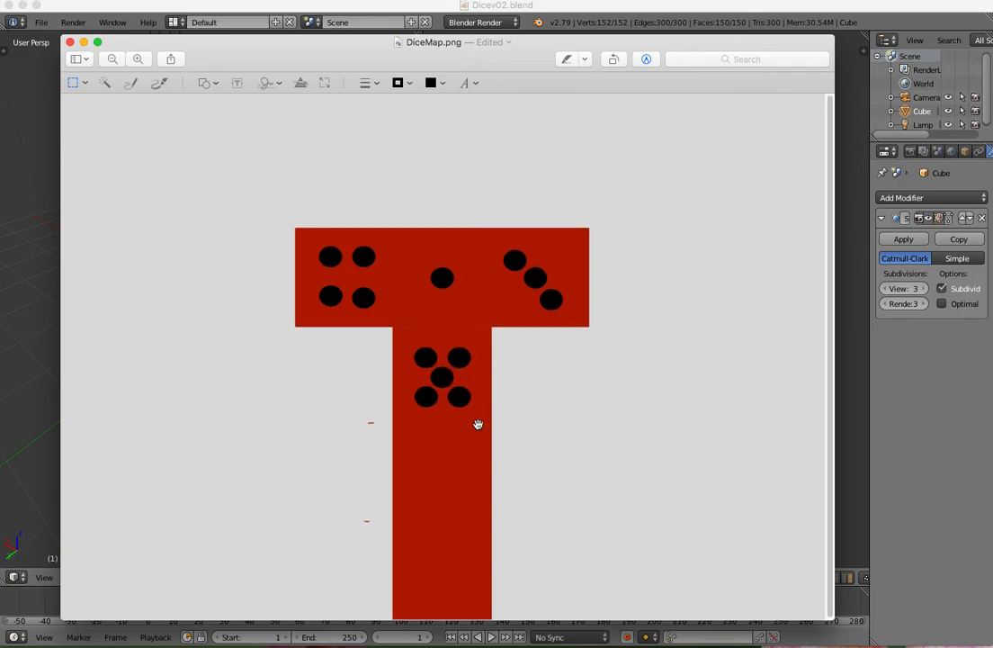
click(427, 357)
shift+click(426, 397)
shift+click(459, 358)
shift+click(458, 398)
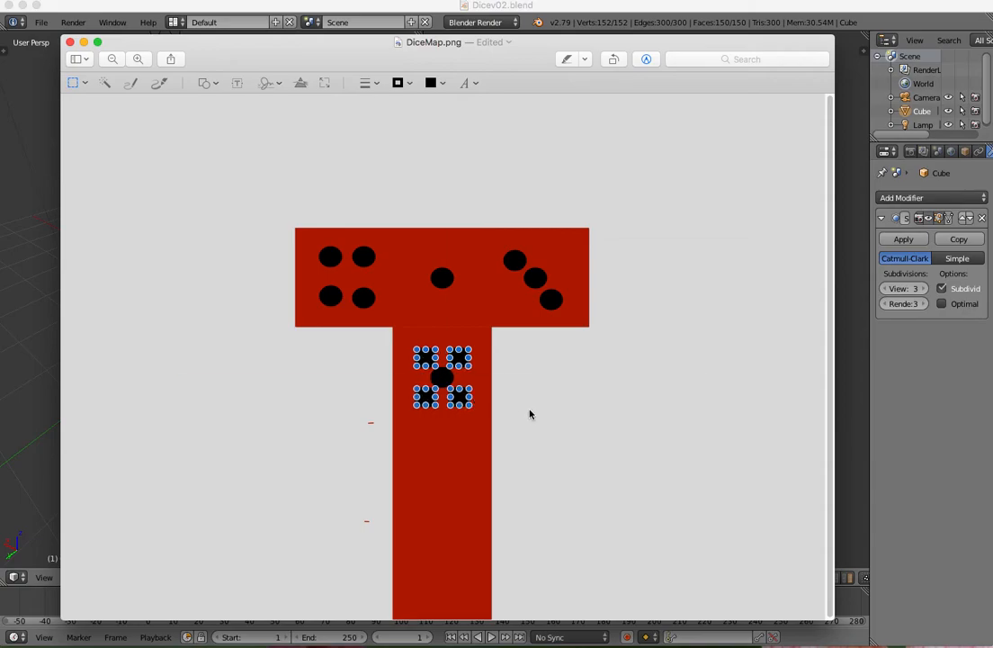
drag(460, 358, 458, 453)
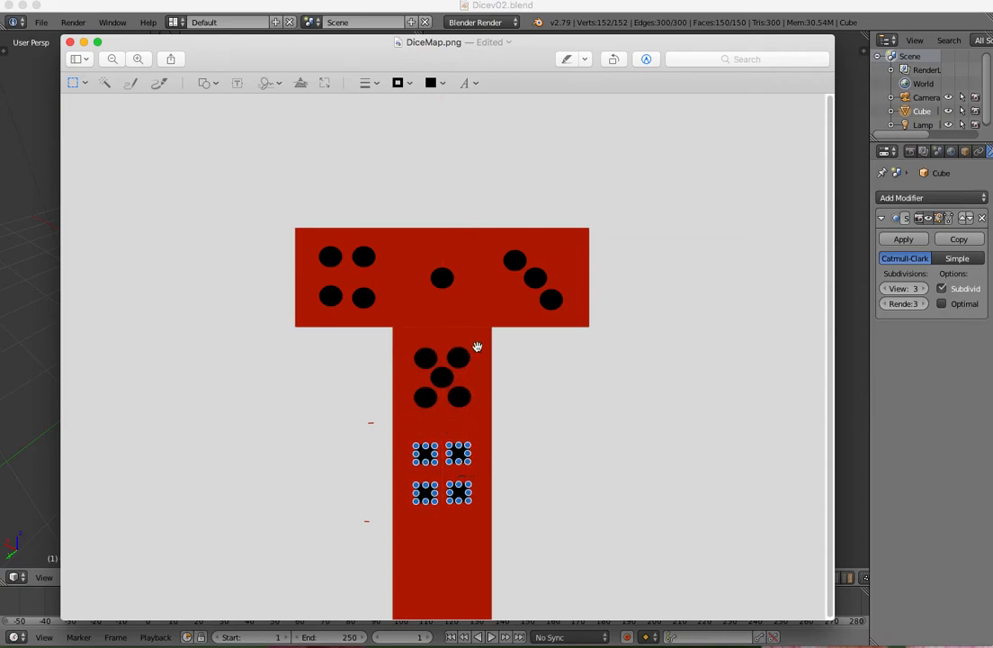
Copy the four face's upper two dots into the second stem face as a middle row and lower its bottom pair for even spacing.
click(363, 259)
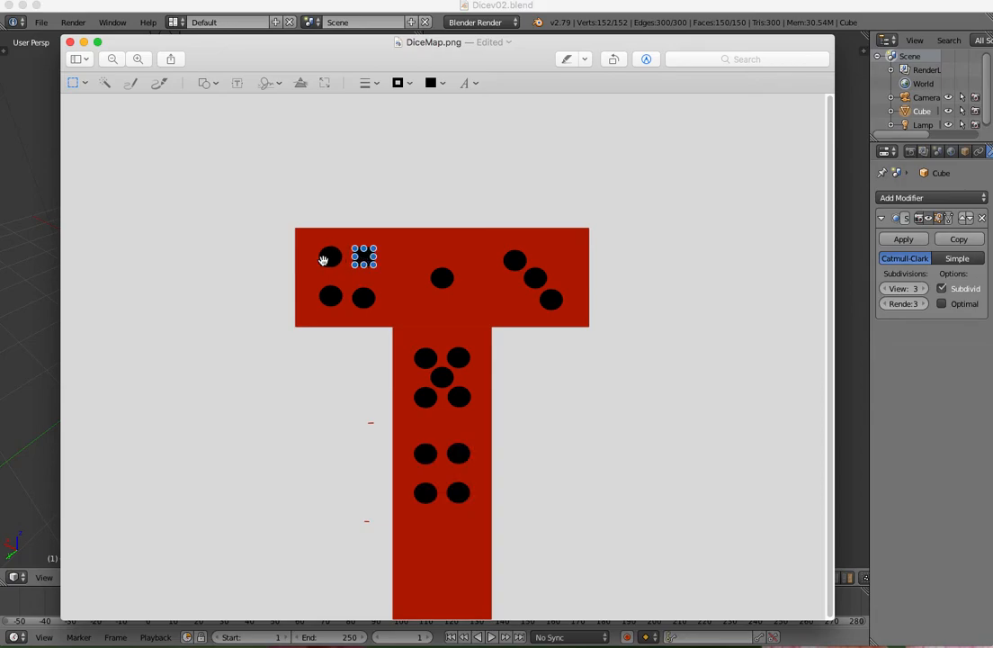
shift+click(329, 259)
drag(329, 260, 422, 474)
drag(426, 475, 426, 479)
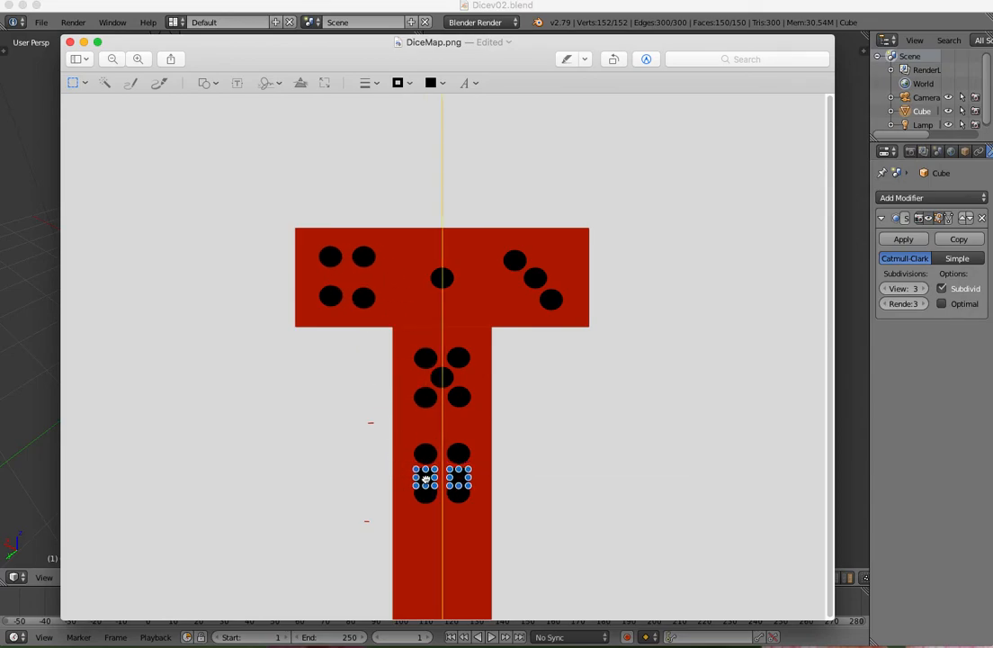
click(426, 494)
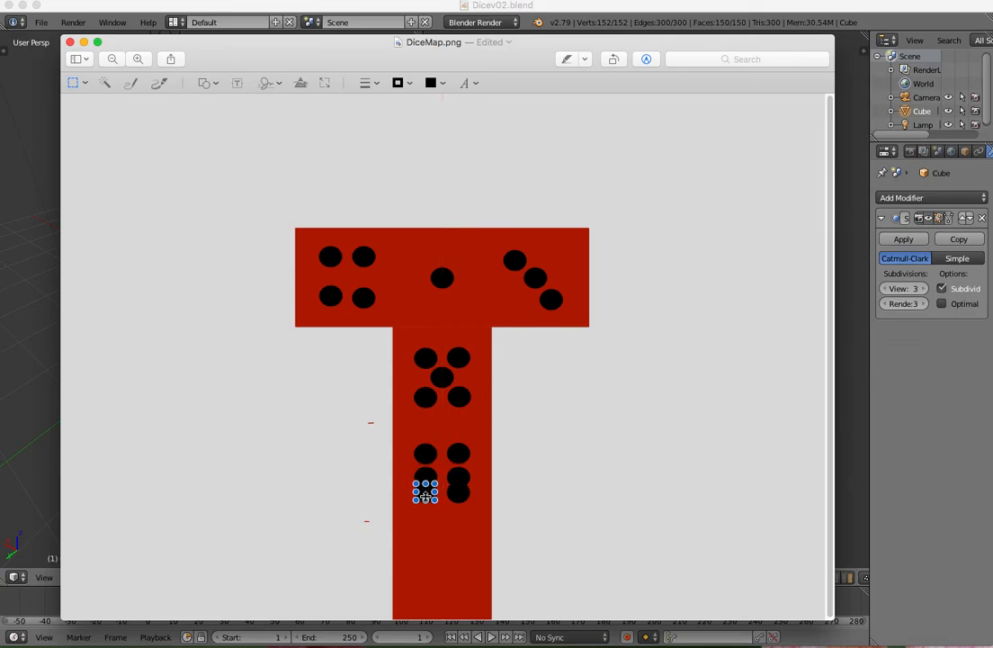
shift+click(459, 492)
drag(425, 494, 426, 501)
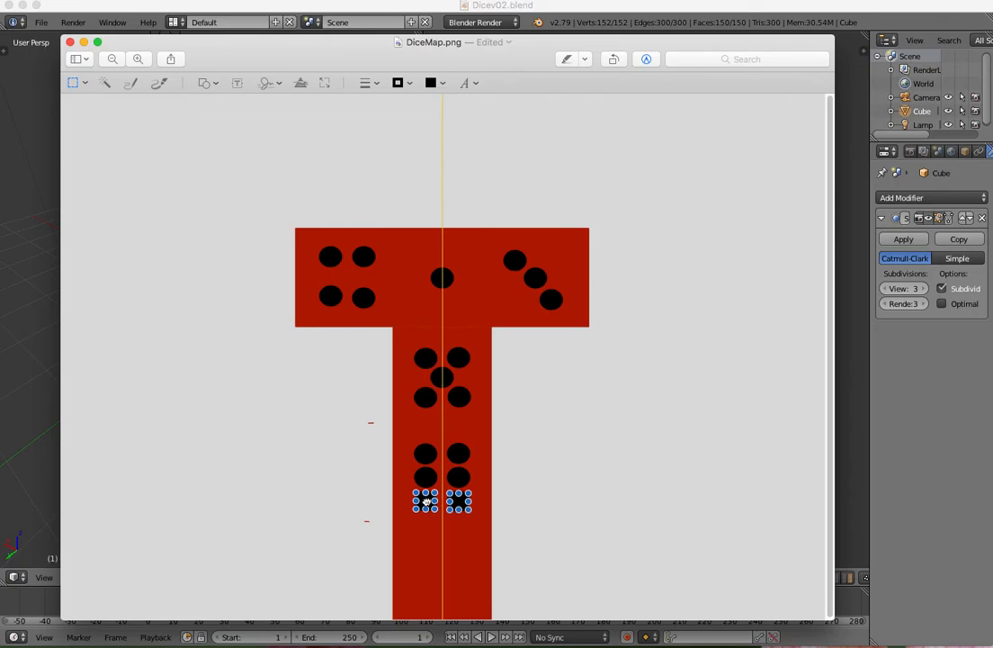
click(496, 502)
Select all six dots of the stem's second face and shift them slightly upward as a group.
click(459, 500)
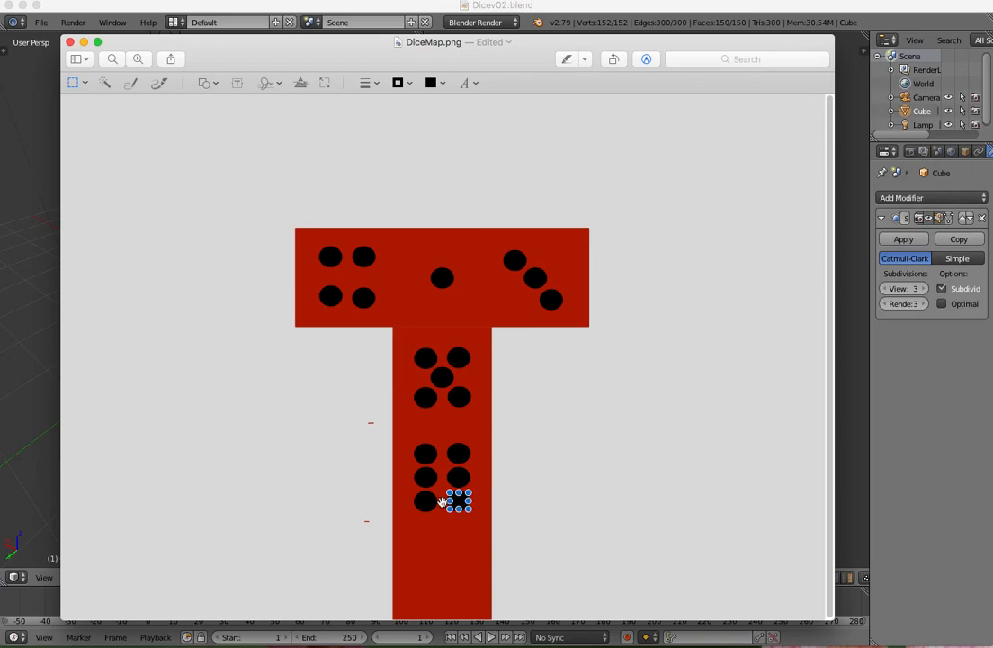
shift+click(426, 501)
shift+click(426, 476)
shift+click(425, 454)
shift+click(459, 453)
shift+click(460, 476)
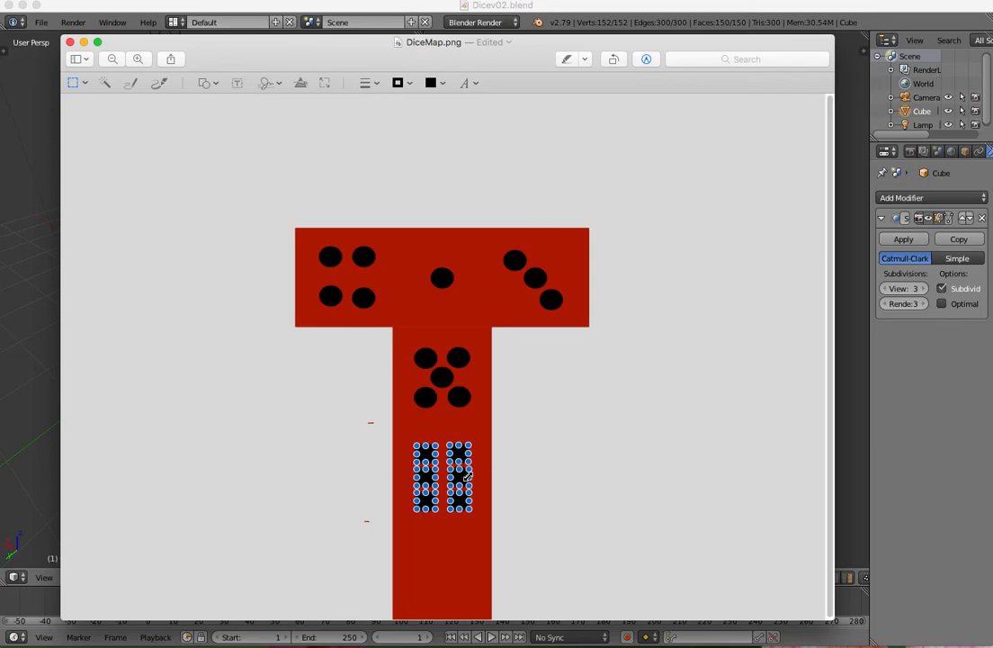
drag(460, 493, 460, 504)
key(super+z)
drag(426, 454, 426, 450)
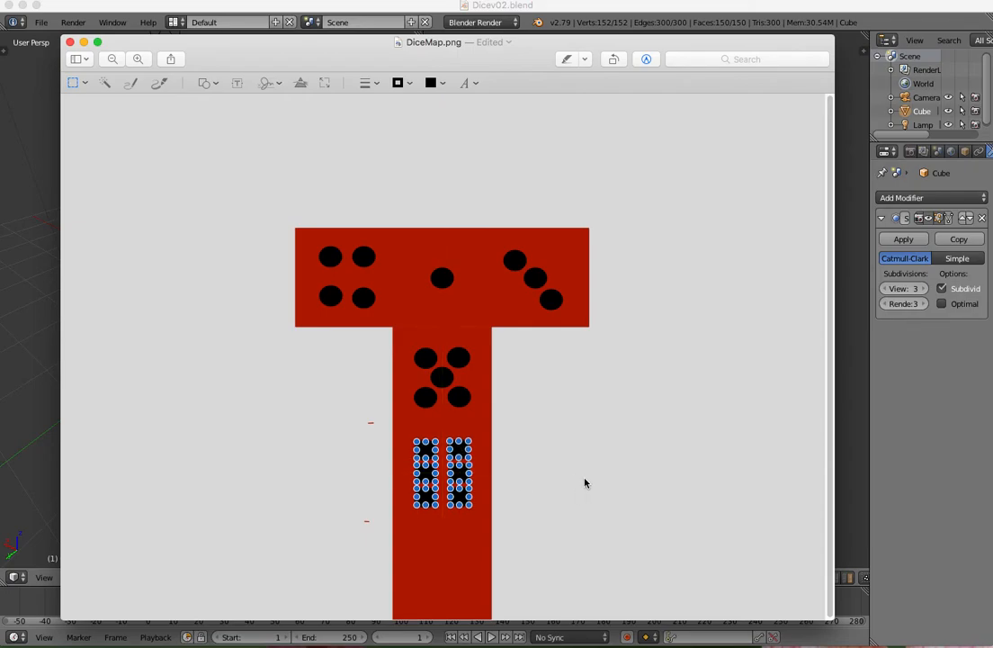
click(685, 512)
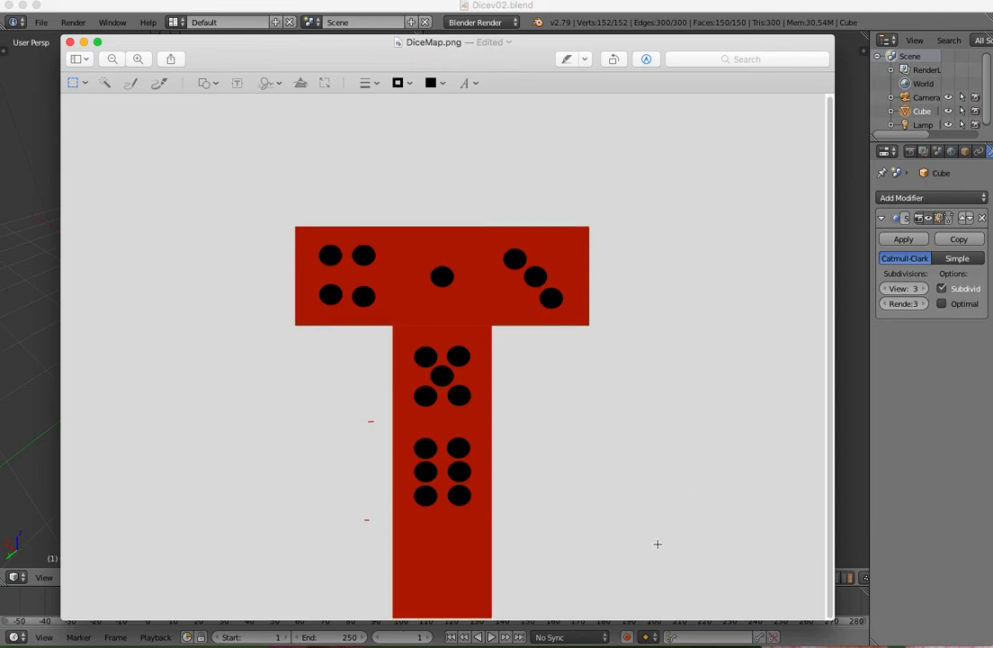
Copy the five's upper-left and lower-right dots onto the stem's last face as a diagonal two.
click(430, 356)
shift+click(460, 395)
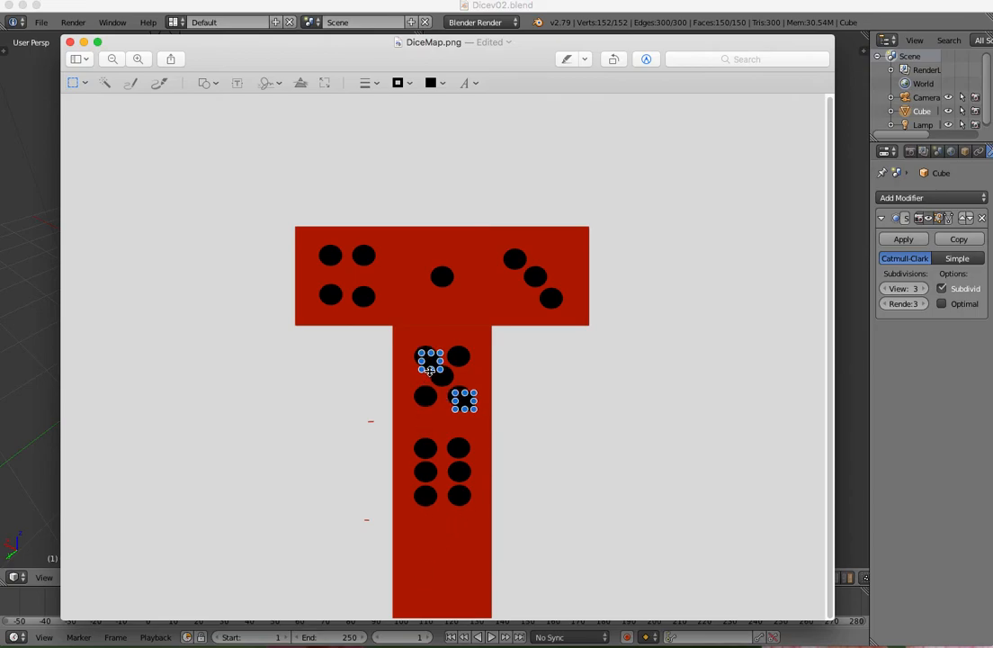
drag(425, 373, 423, 553)
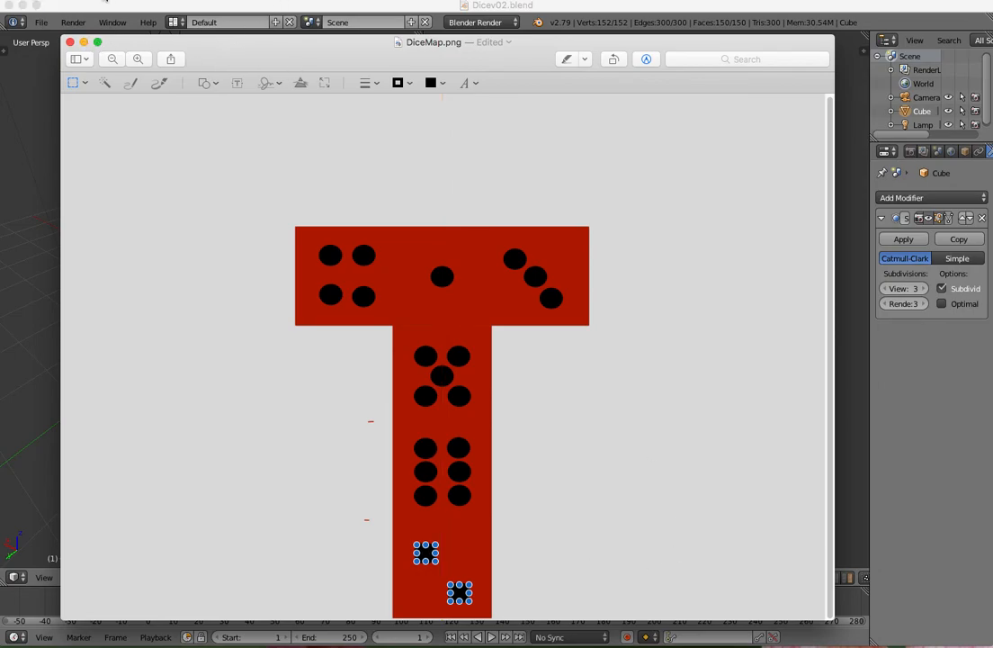
Save the painted DiceMap.png, close it and switch back to Blender.
click(94, 4)
click(108, 77)
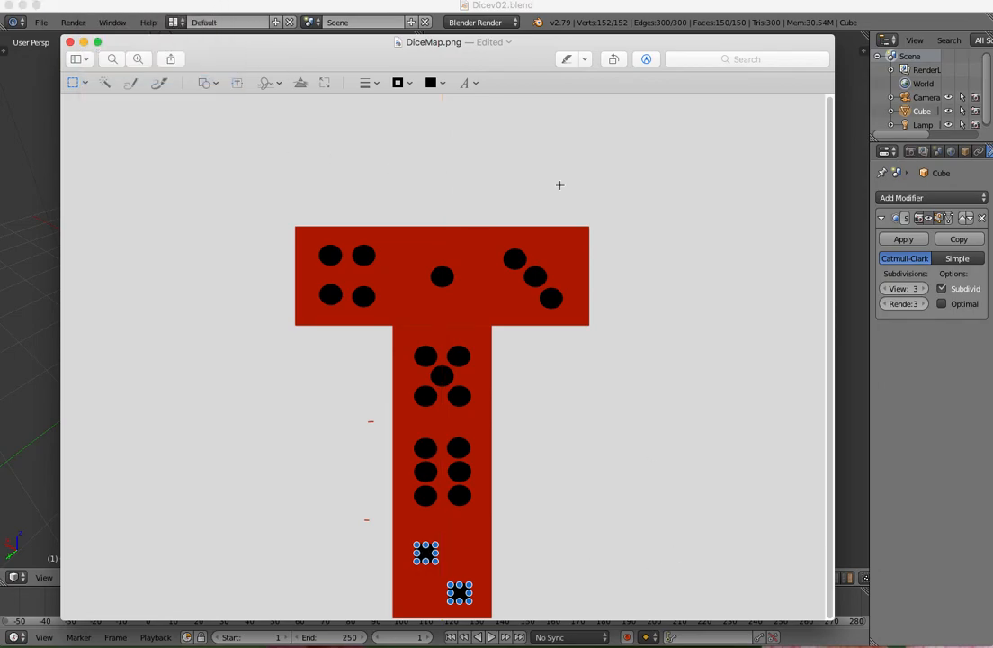
click(70, 42)
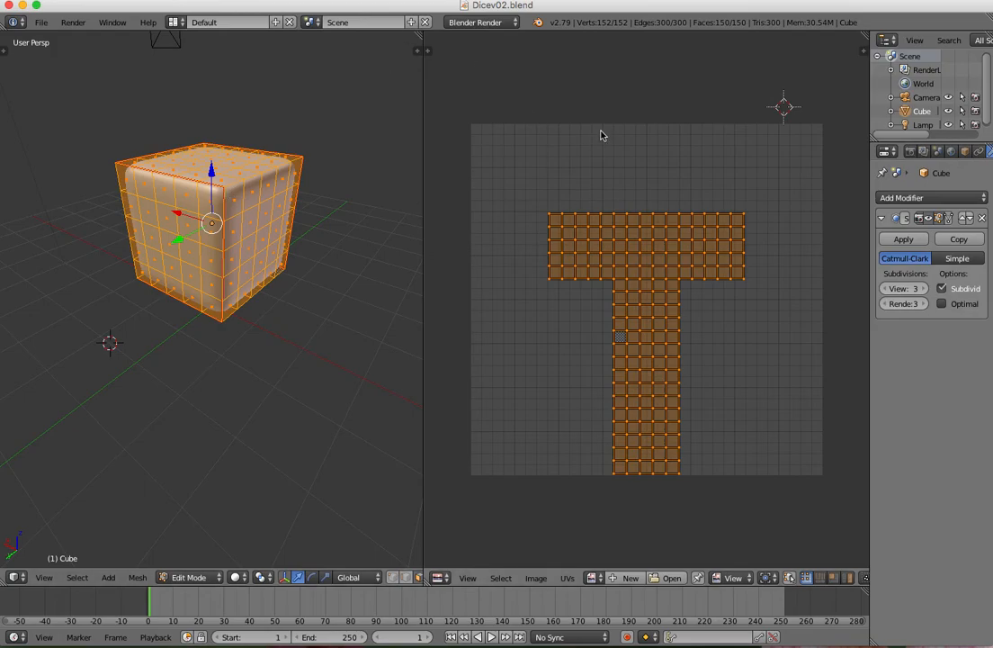
Widen the 3D view and the properties area, and set the viewport shading to Material.
drag(422, 154, 672, 155)
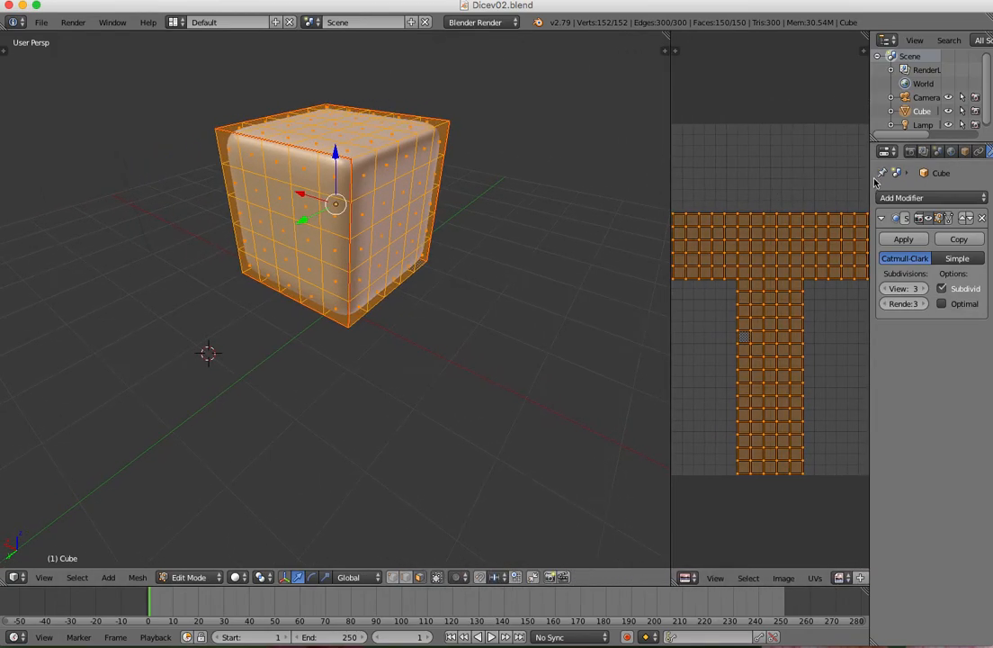
drag(870, 181, 784, 185)
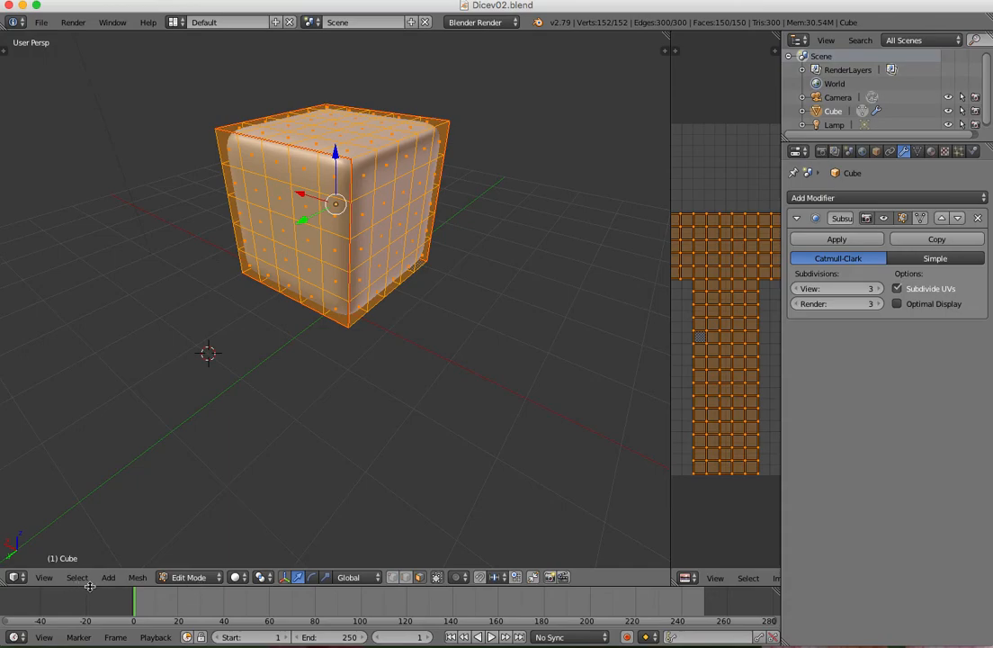
click(240, 578)
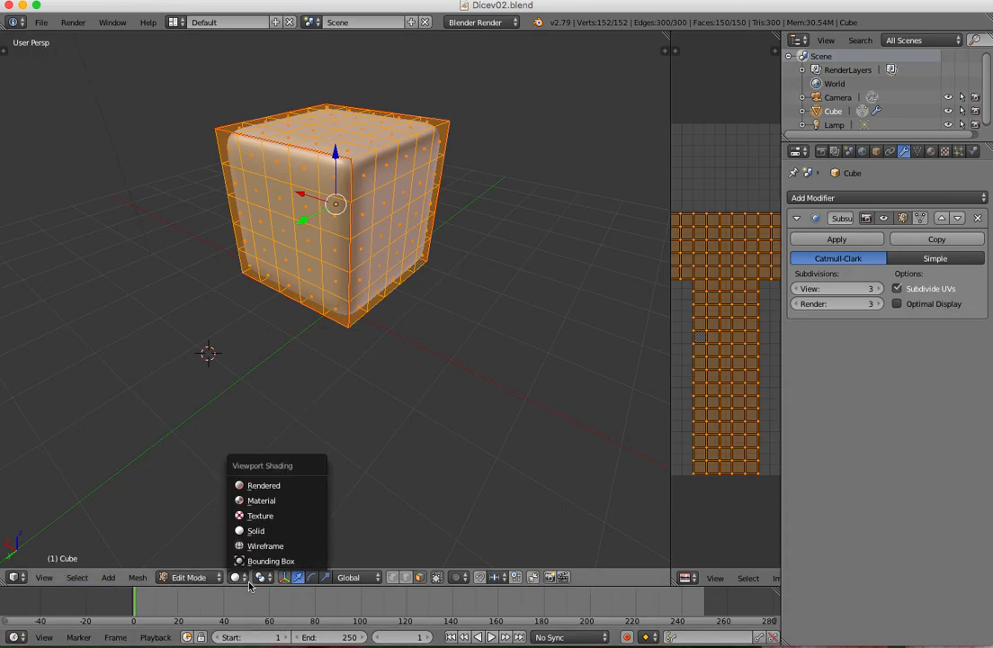
click(295, 502)
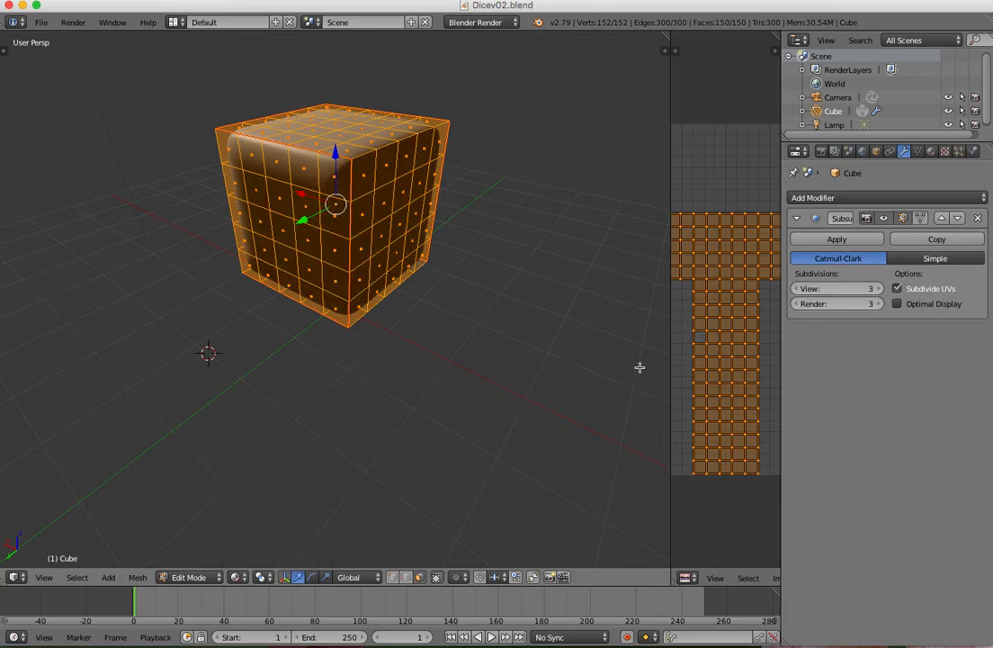
Set the cube material's diffuse color to a saturated red and darken it slightly.
click(931, 151)
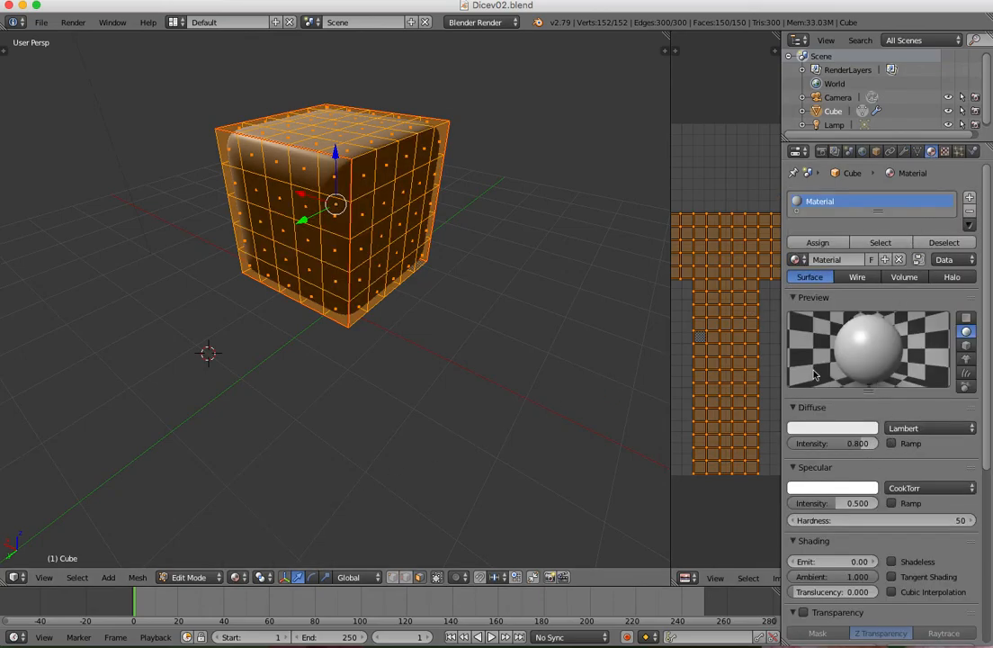
click(846, 428)
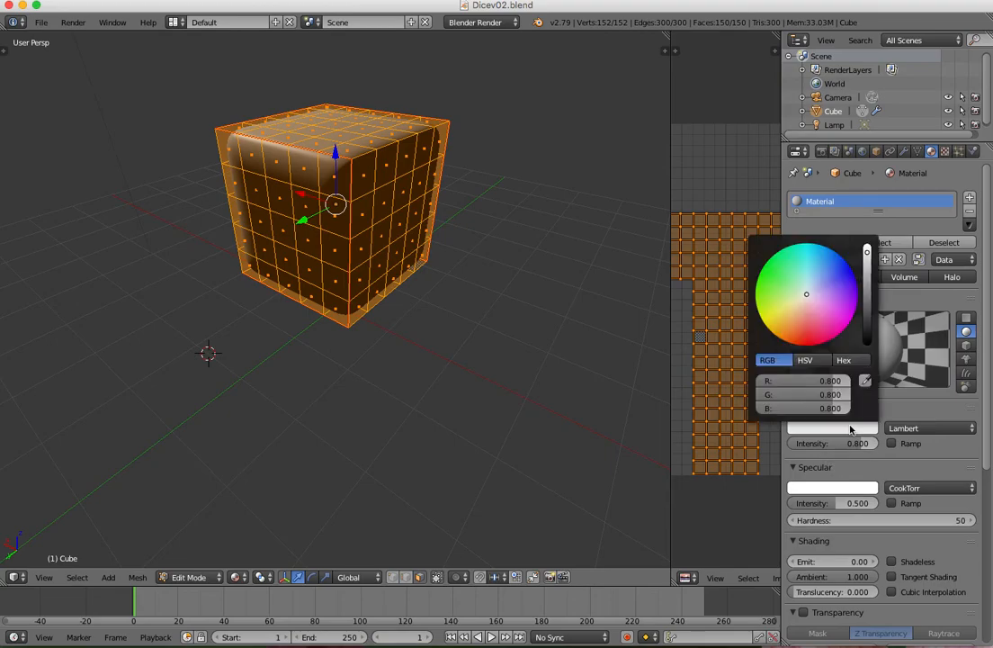
click(803, 330)
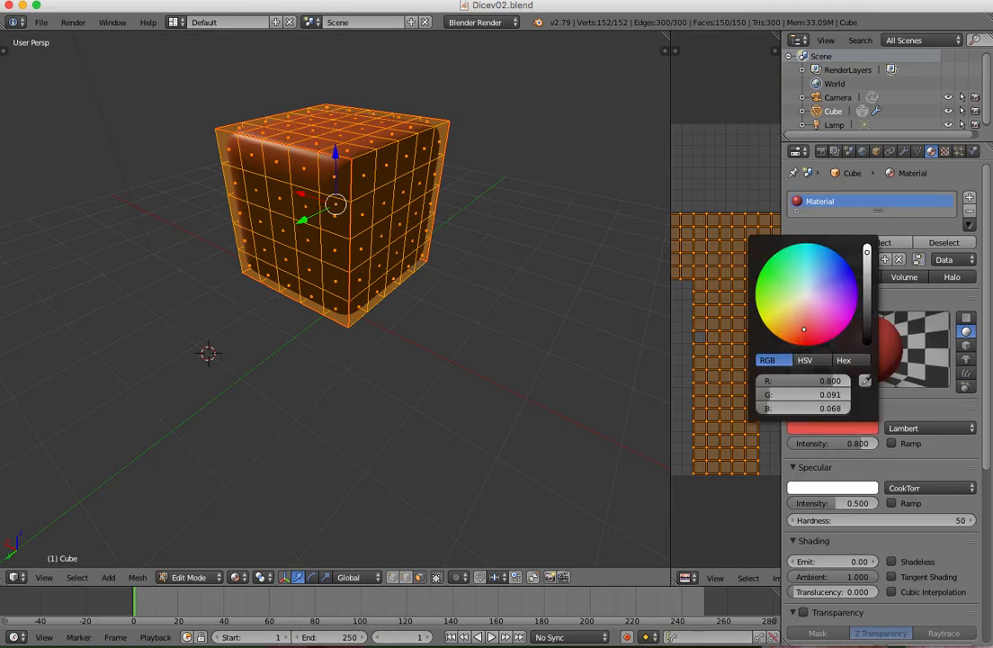
click(817, 335)
click(803, 339)
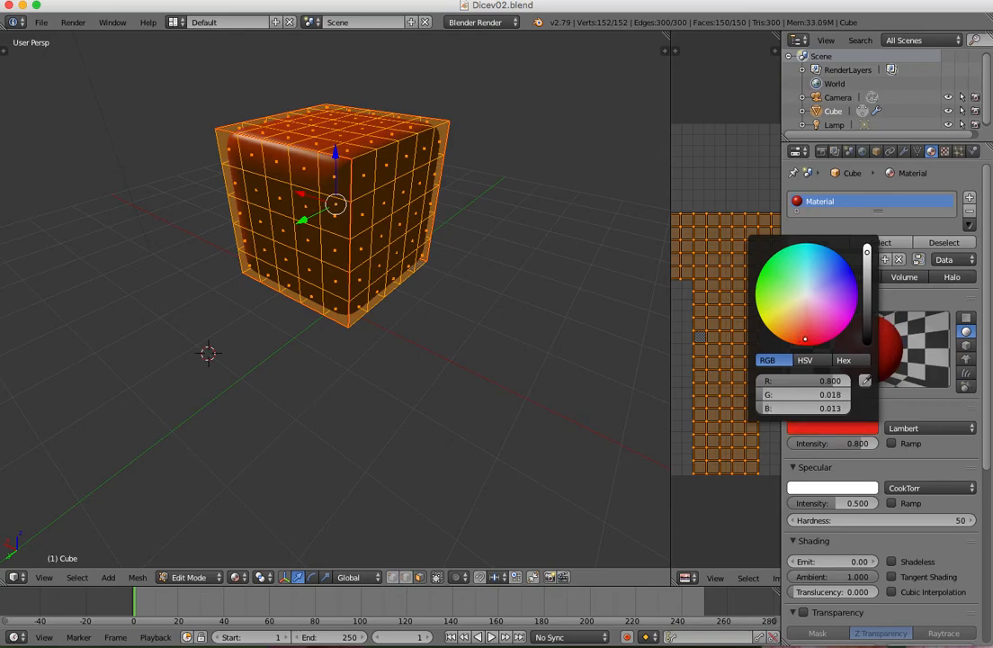
drag(866, 253, 867, 277)
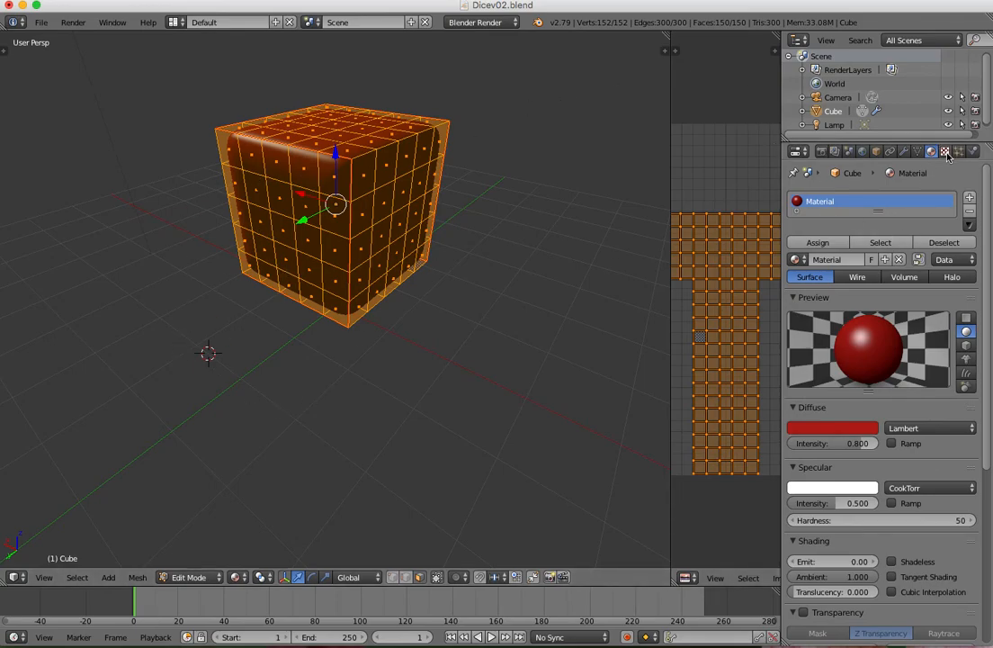
Add a new image texture in the material's second texture slot and load DiceMap.png from the Dice3D folder into it.
click(945, 151)
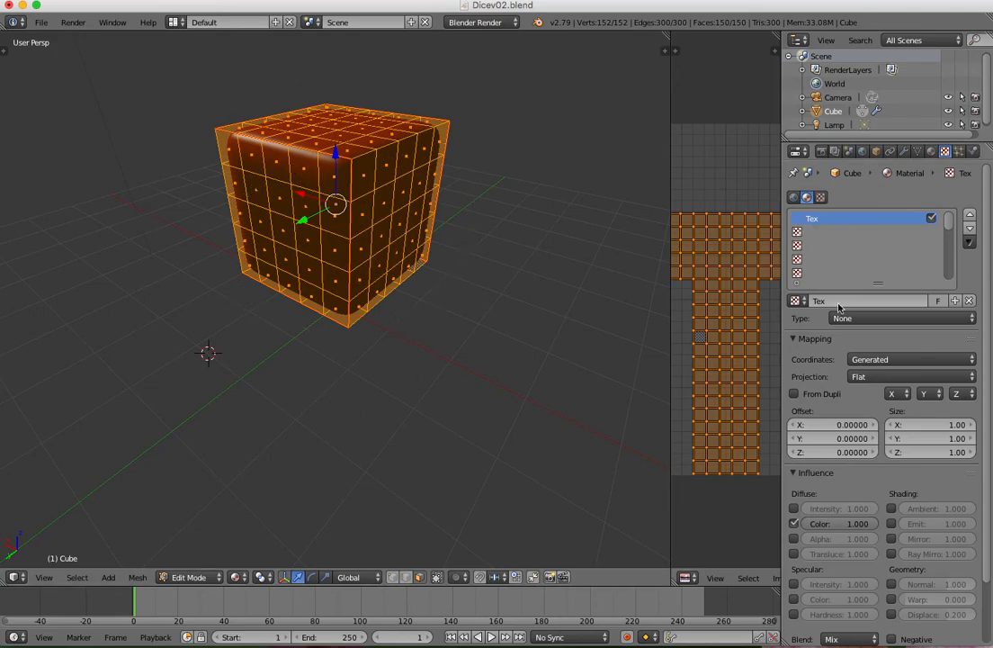
click(796, 234)
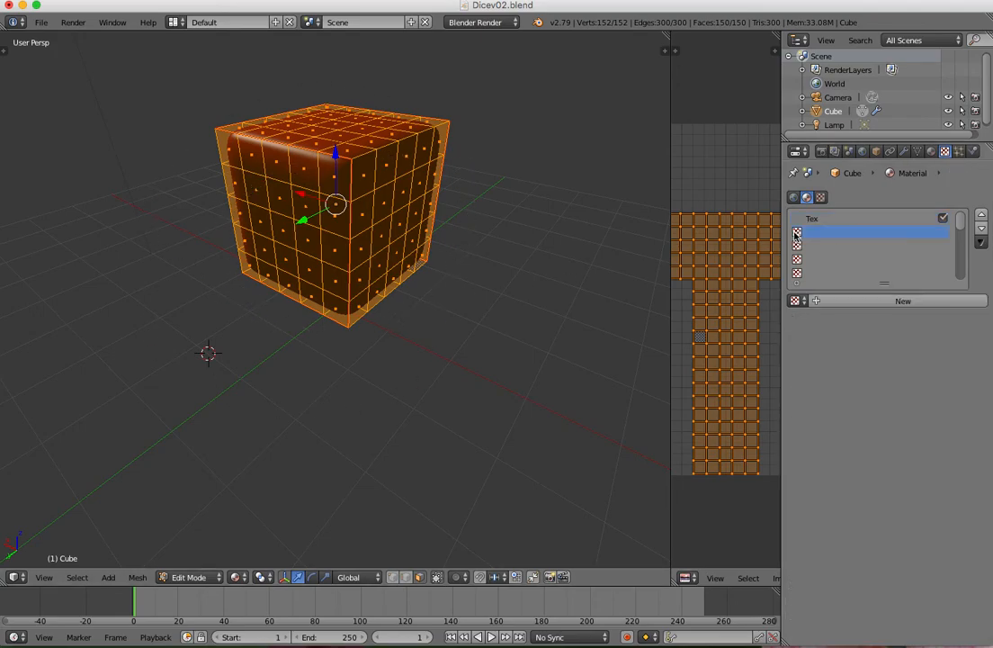
click(883, 303)
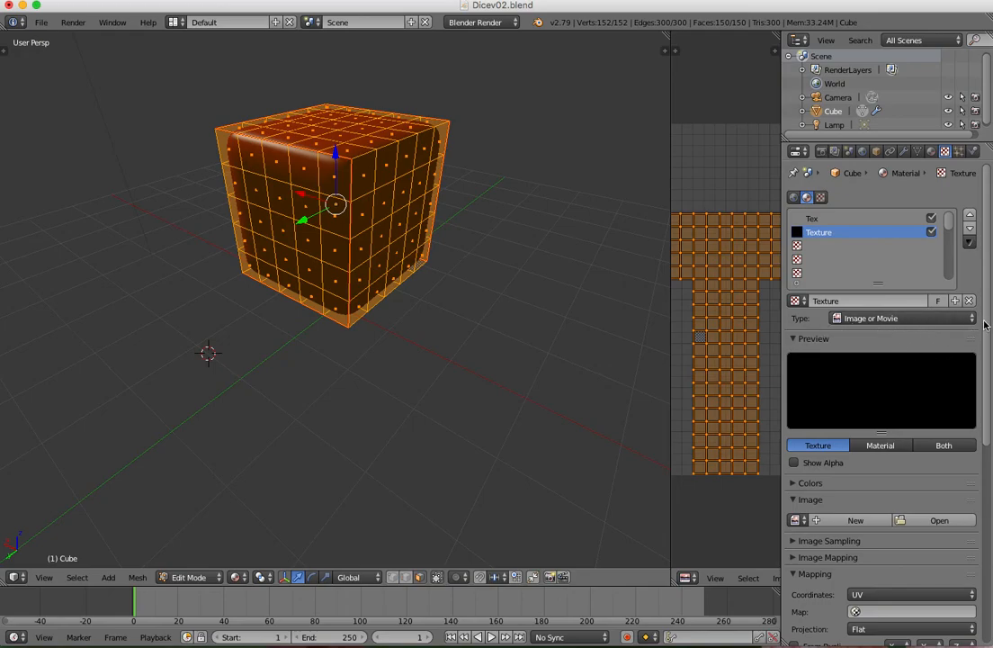
scroll(985, 356, down, 2)
scroll(985, 356, down, 2)
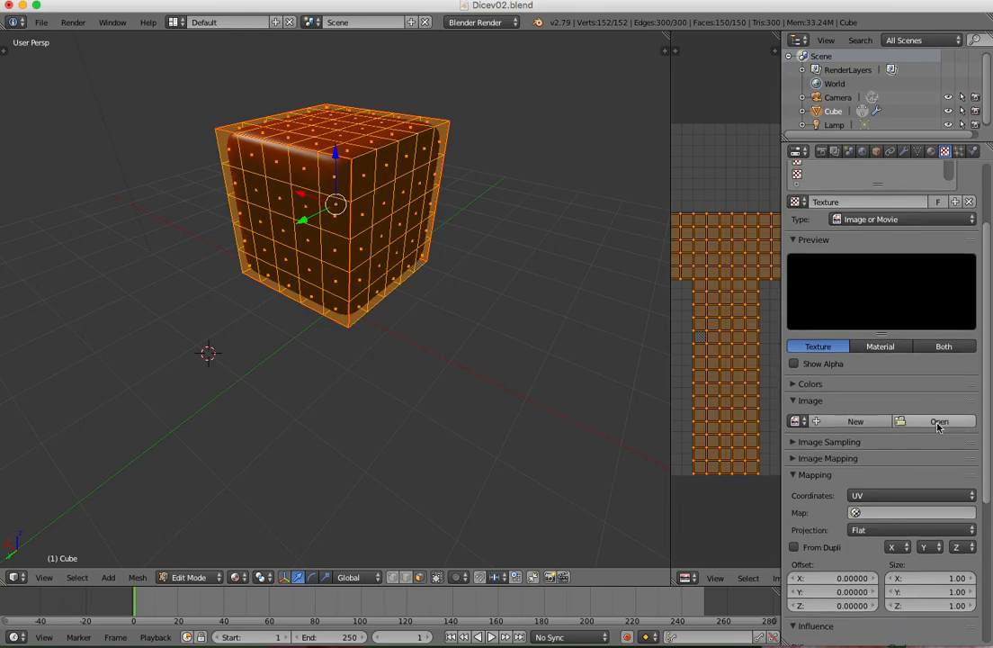
click(938, 419)
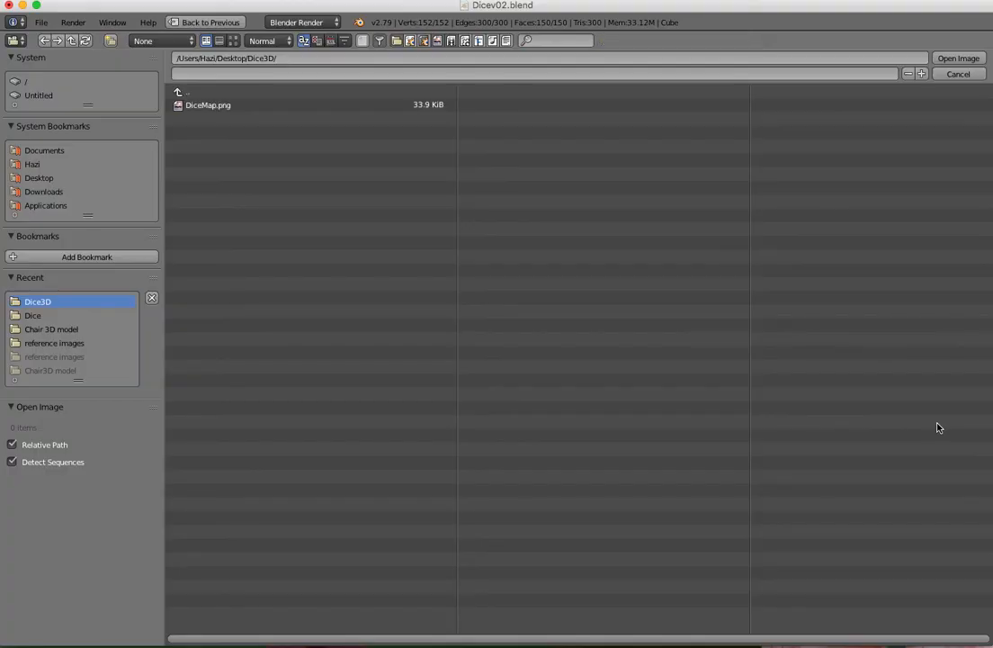
click(193, 107)
double_click(200, 105)
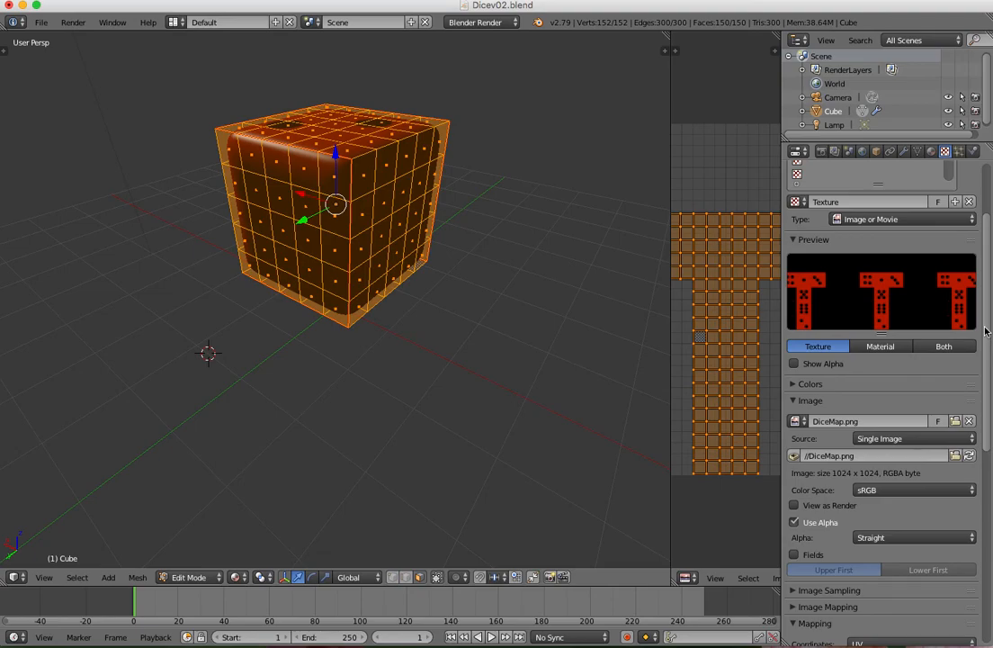
Set the texture's mapping coordinates to UV.
scroll(985, 332, down, 8)
click(946, 401)
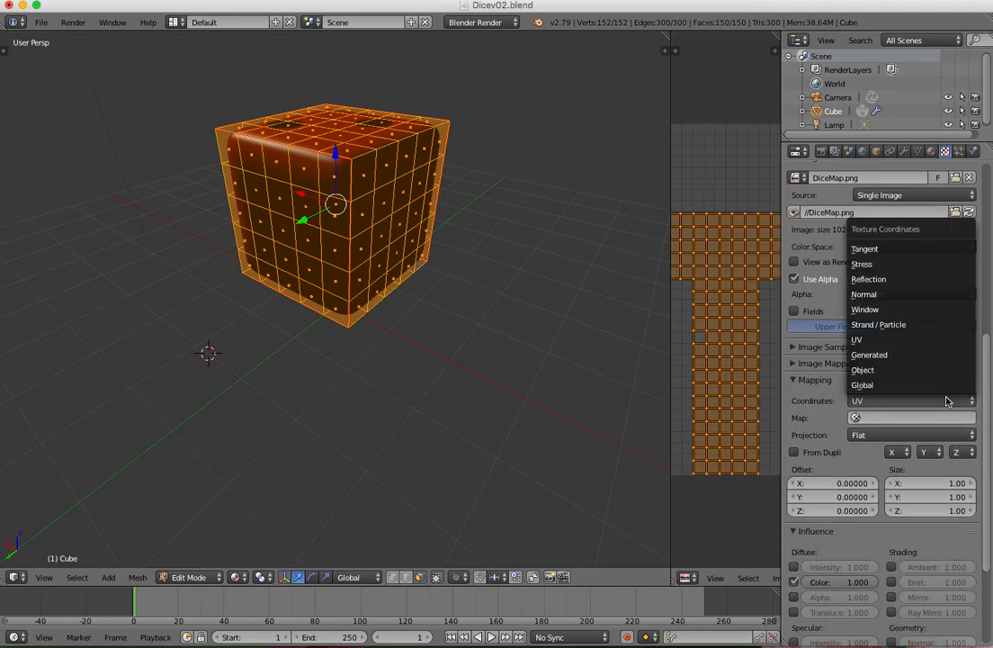
click(884, 340)
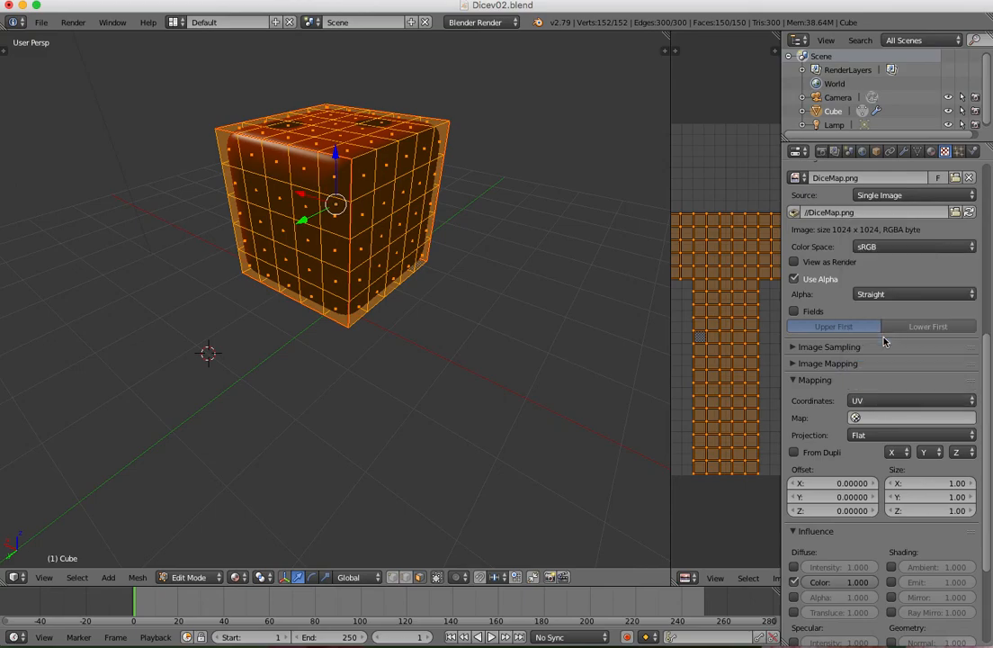
Render the textured dice into an enlarged image area and save Dicev02.blend.
click(820, 151)
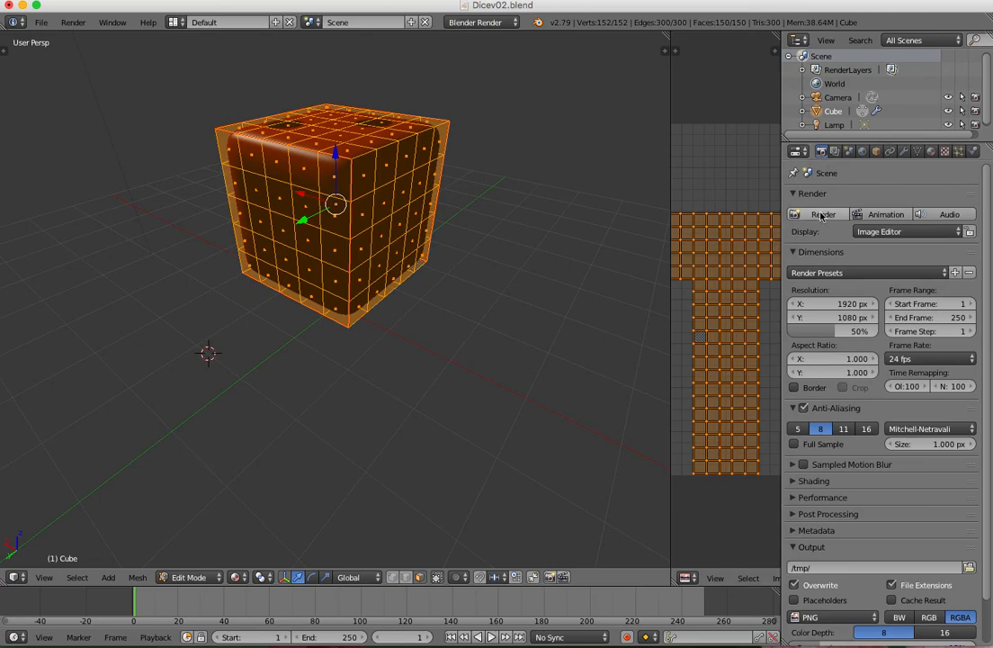
click(821, 214)
drag(669, 378, 237, 370)
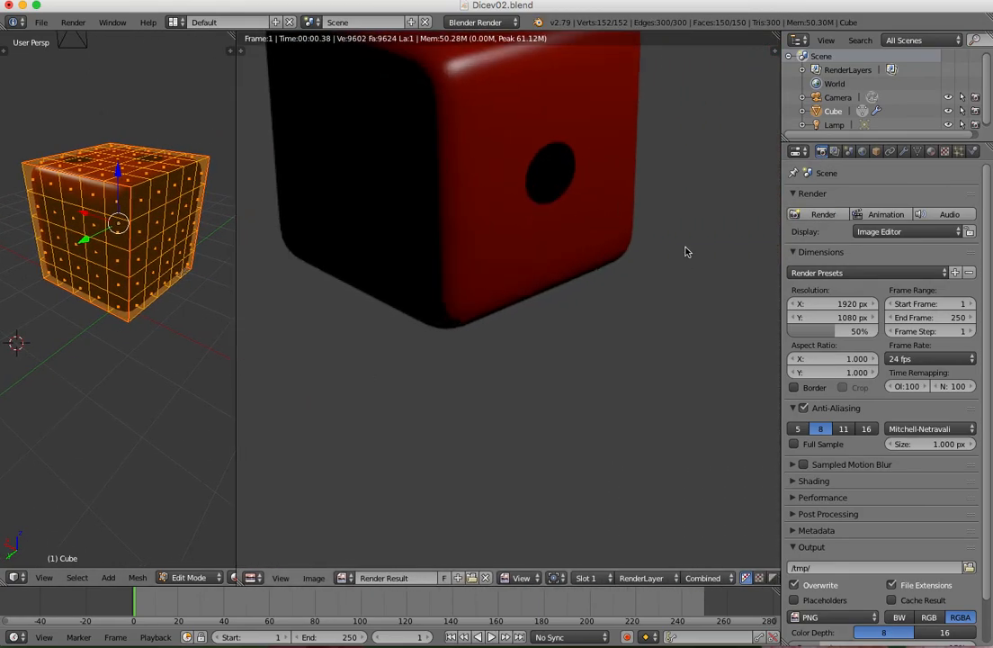
scroll(685, 251, down, 2)
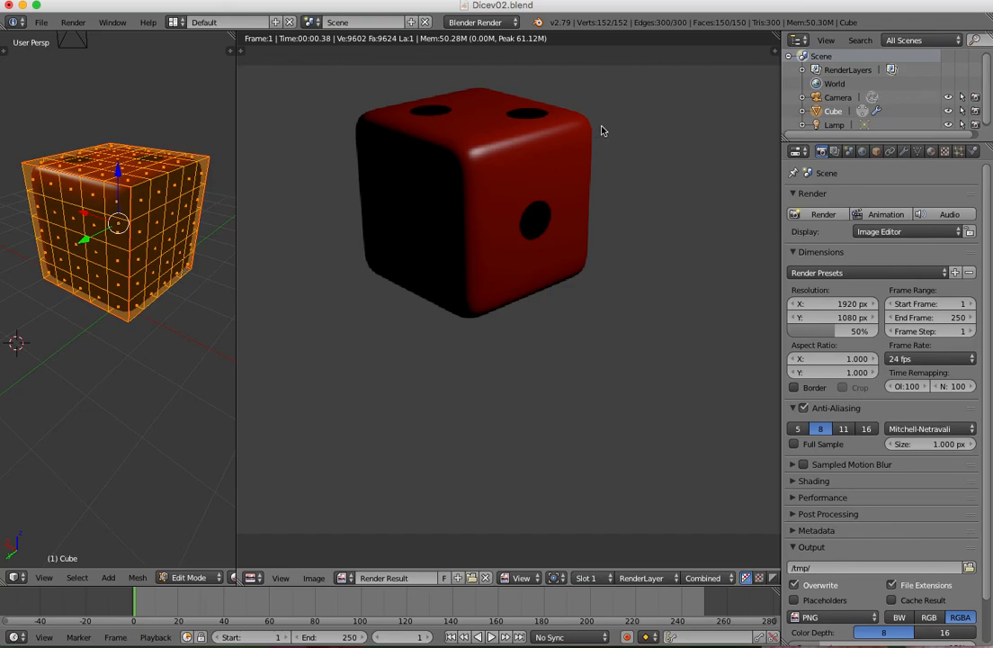
click(40, 24)
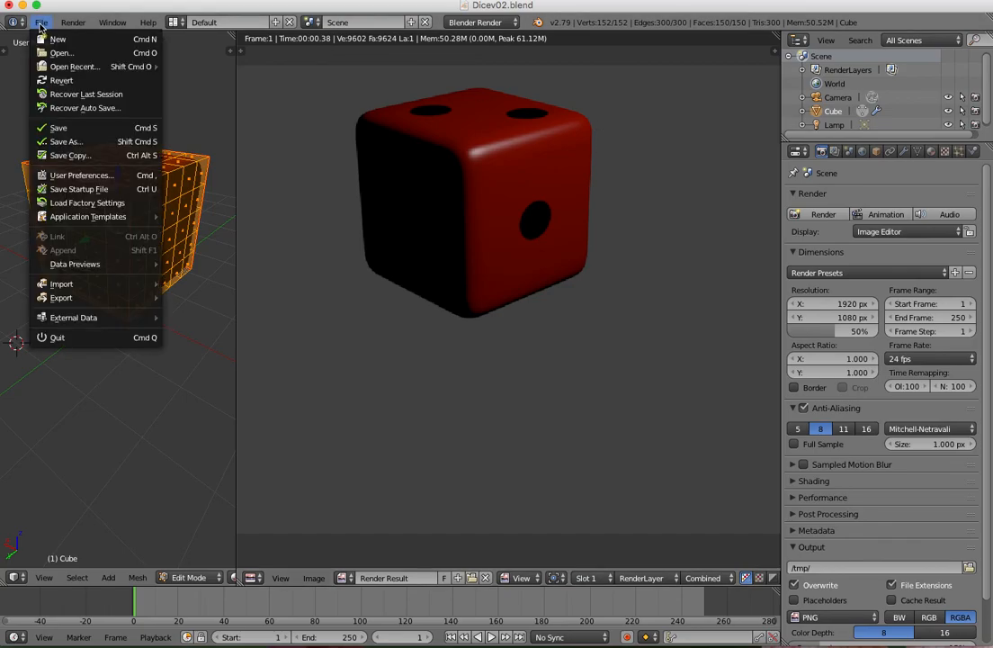
click(57, 128)
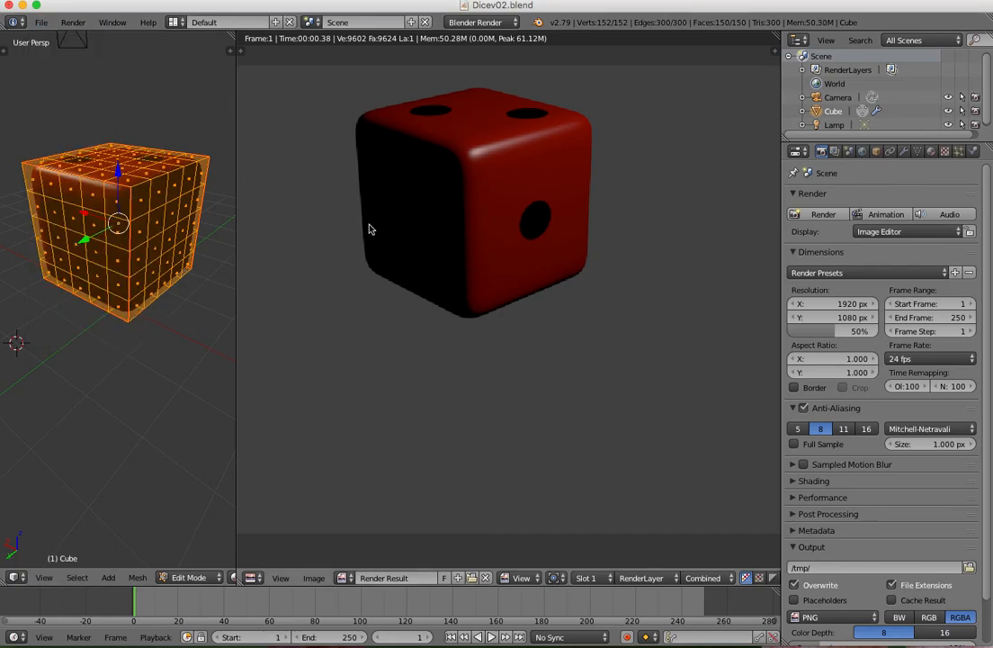